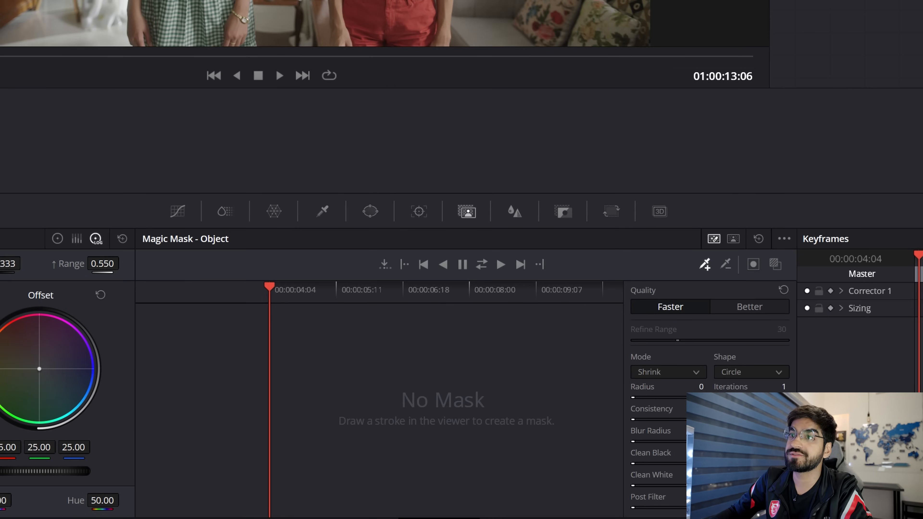
# - Look through the graded clips on the timeline, comparing the desk shots with the two room shots
pyautogui.click(35, 312)
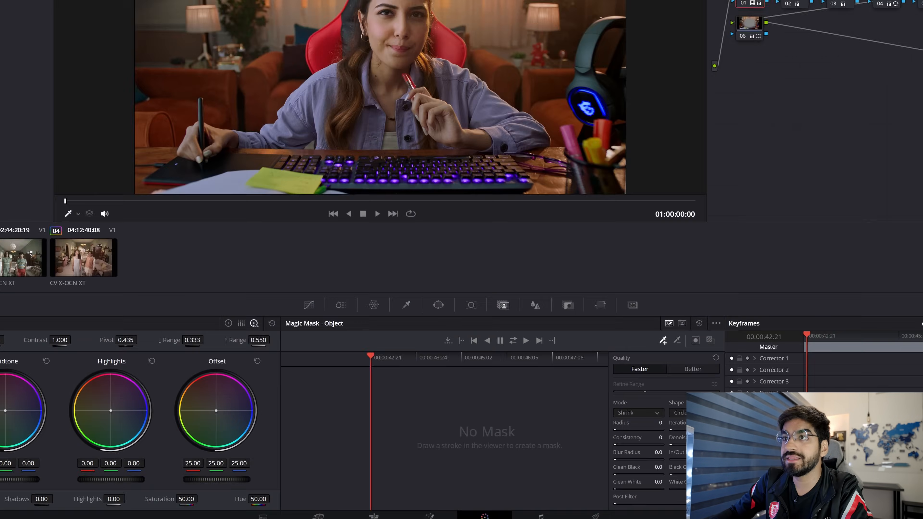
pyautogui.click(66, 314)
pyautogui.click(24, 309)
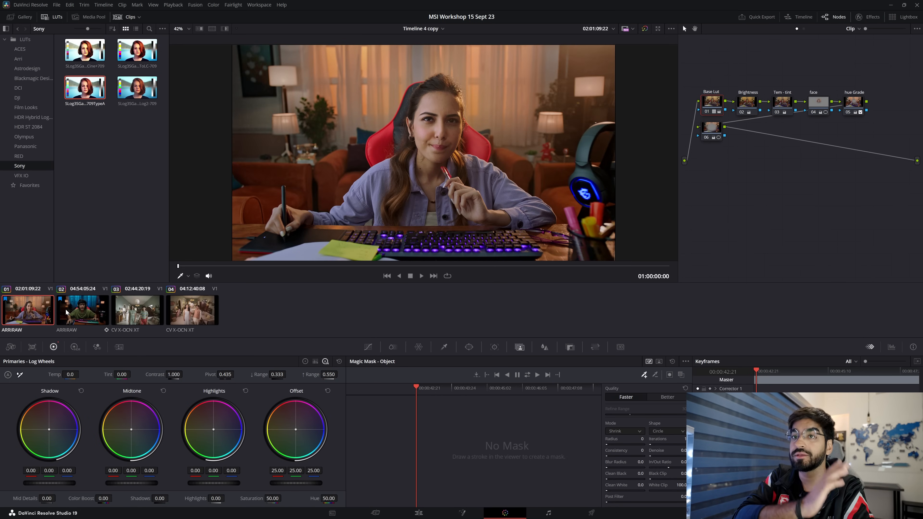
pyautogui.click(185, 304)
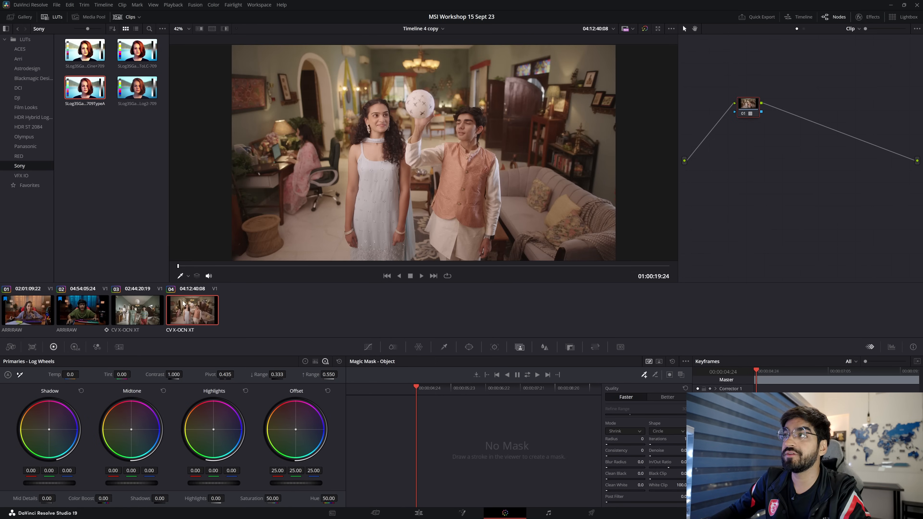
pyautogui.click(142, 311)
pyautogui.click(203, 310)
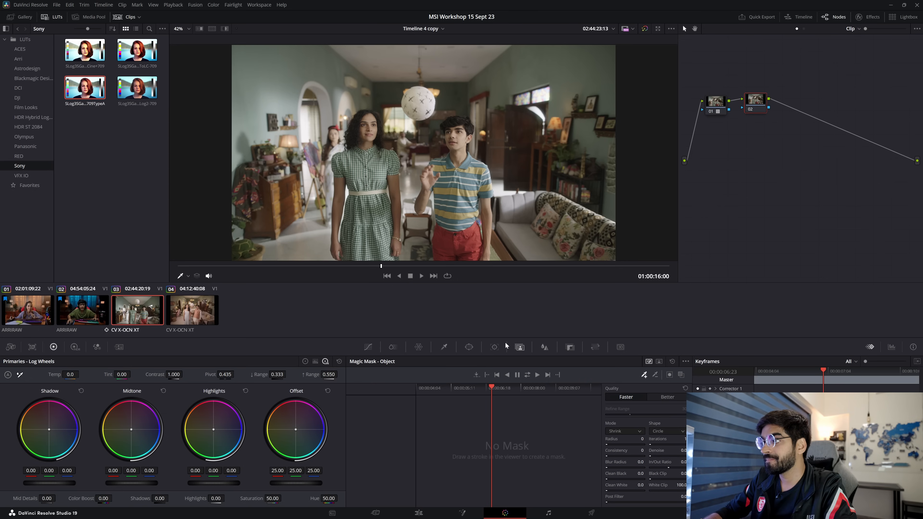
# - Open Magic Mask in Object Mask mode for the third clip and move its two nodes closer together
pyautogui.click(495, 346)
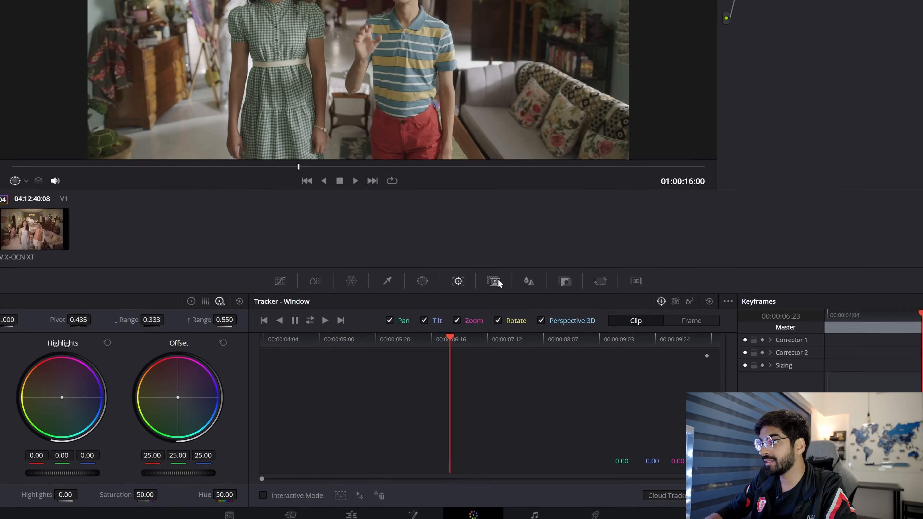
pyautogui.click(496, 282)
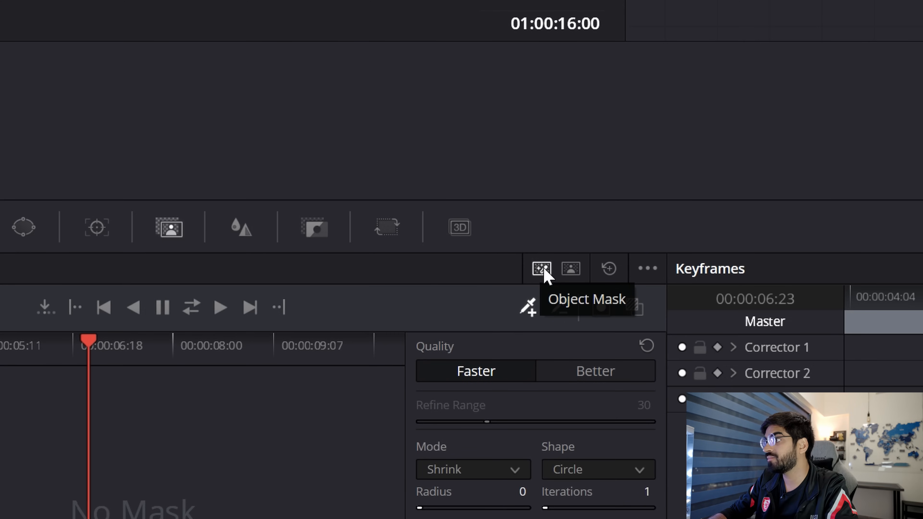
pyautogui.click(570, 269)
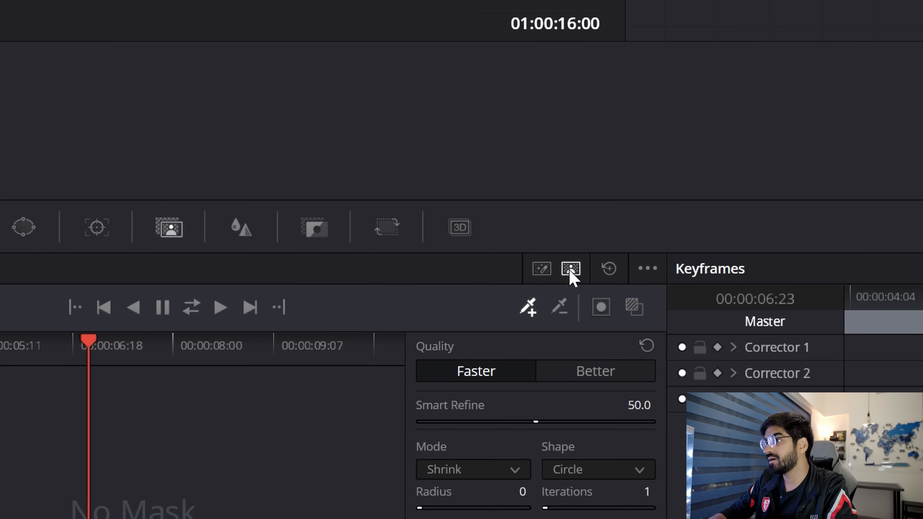
pyautogui.click(534, 272)
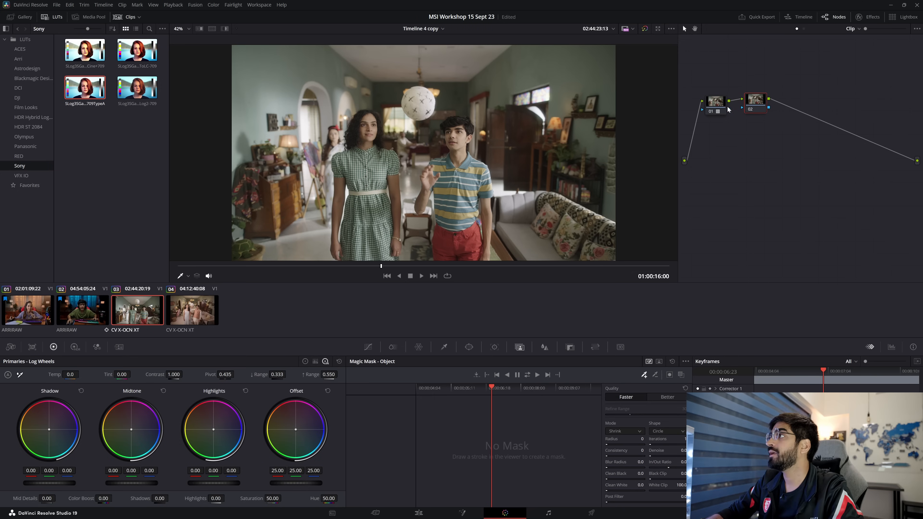
pyautogui.moveTo(719, 105); pyautogui.dragTo(740, 106)
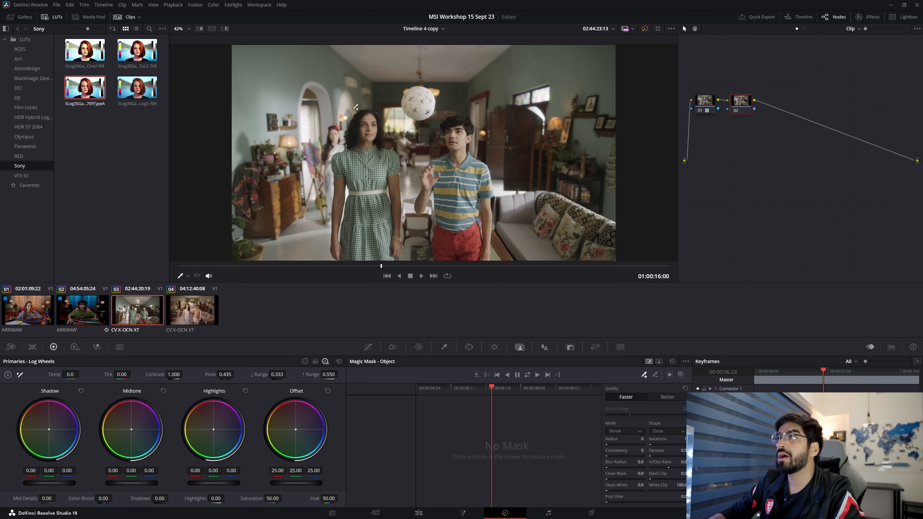
# - Paint Magic Mask strokes over the woman in the checked dress and the boy in the striped shirt, with the mask overlay shown
pyautogui.moveTo(372, 118)
pyautogui.mouseDown()
pyautogui.moveTo(338, 174)
pyautogui.moveTo(334, 231)
pyautogui.mouseUp()
pyautogui.moveTo(340, 194)
pyautogui.mouseDown()
pyautogui.moveTo(341, 168)
pyautogui.moveTo(351, 168)
pyautogui.moveTo(357, 200)
pyautogui.moveTo(343, 253)
pyautogui.moveTo(387, 254)
pyautogui.moveTo(396, 229)
pyautogui.mouseUp()
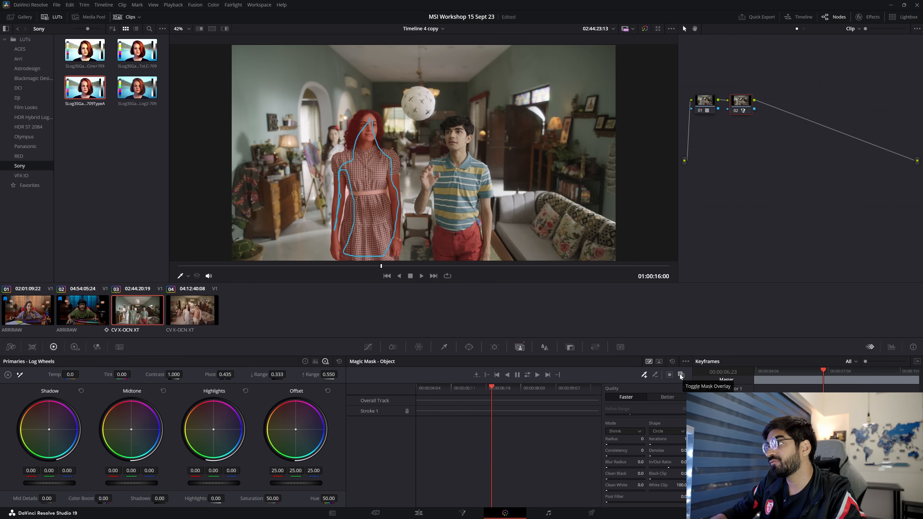
pyautogui.click(680, 374)
pyautogui.click(680, 375)
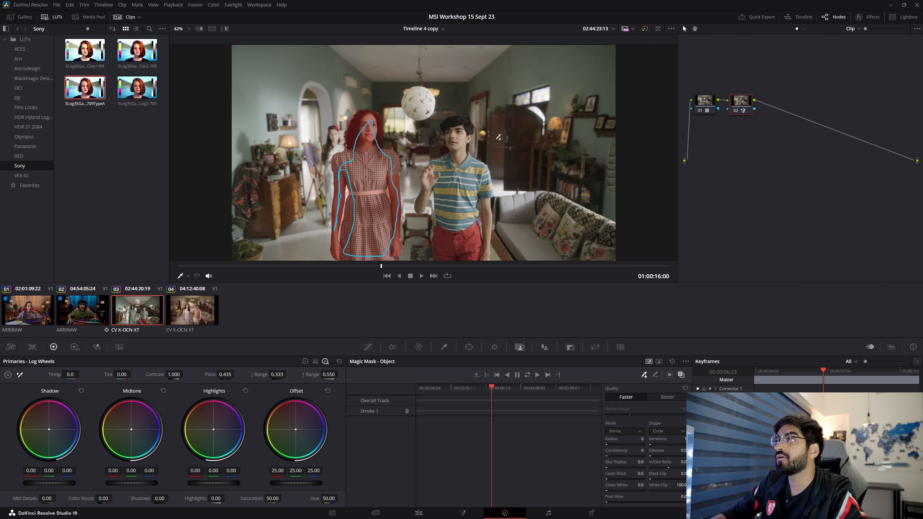
pyautogui.moveTo(456, 126)
pyautogui.mouseDown()
pyautogui.moveTo(474, 214)
pyautogui.moveTo(473, 251)
pyautogui.moveTo(458, 255)
pyautogui.moveTo(443, 236)
pyautogui.moveTo(441, 170)
pyautogui.moveTo(424, 205)
pyautogui.moveTo(432, 169)
pyautogui.moveTo(455, 156)
pyautogui.moveTo(448, 121)
pyautogui.moveTo(465, 120)
pyautogui.mouseUp()
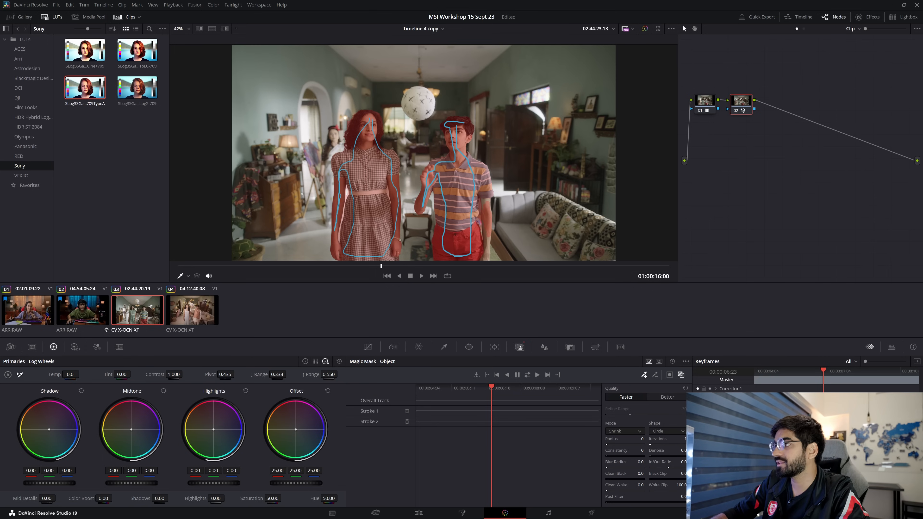
# - Set the mask quality to Better and examine the mask edges around both people at up to 75% zoom
pyautogui.click(681, 397)
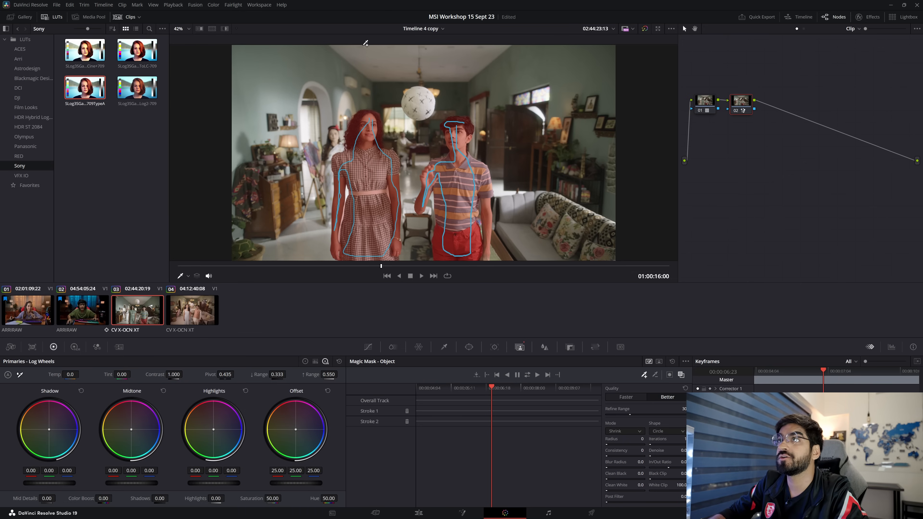
pyautogui.click(184, 31)
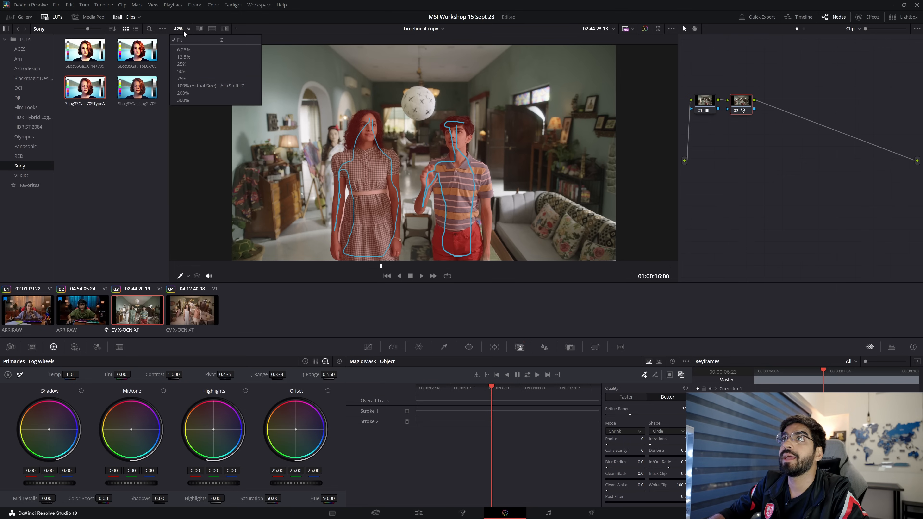
pyautogui.click(189, 79)
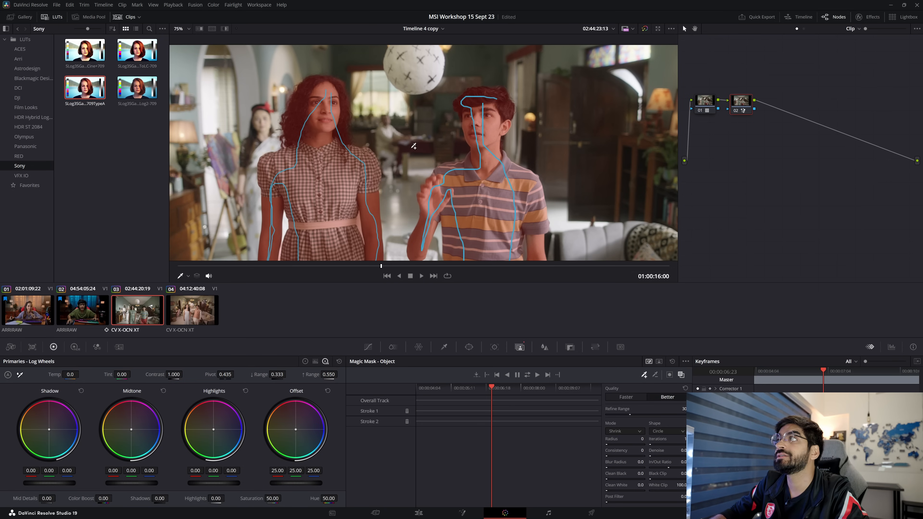
pyautogui.scroll(-2, 434, 149)
pyautogui.scroll(2, 434, 149)
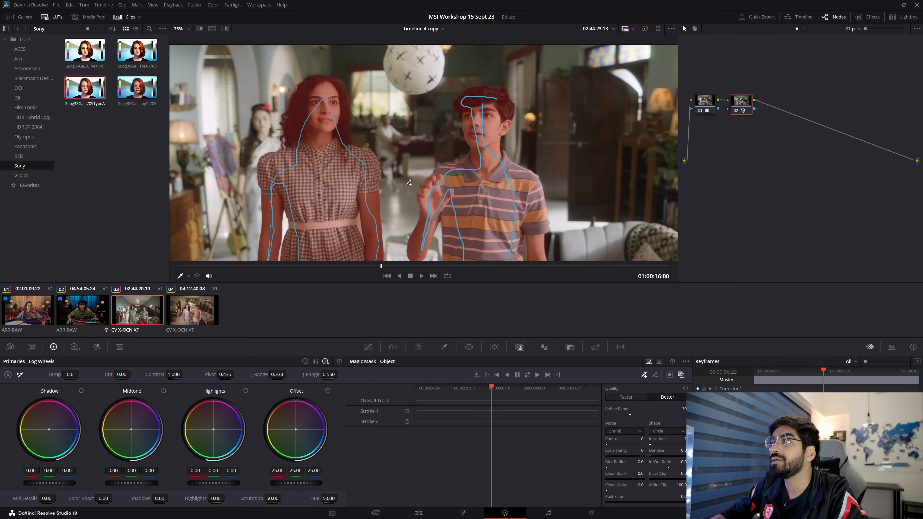
pyautogui.scroll(-4, 409, 182)
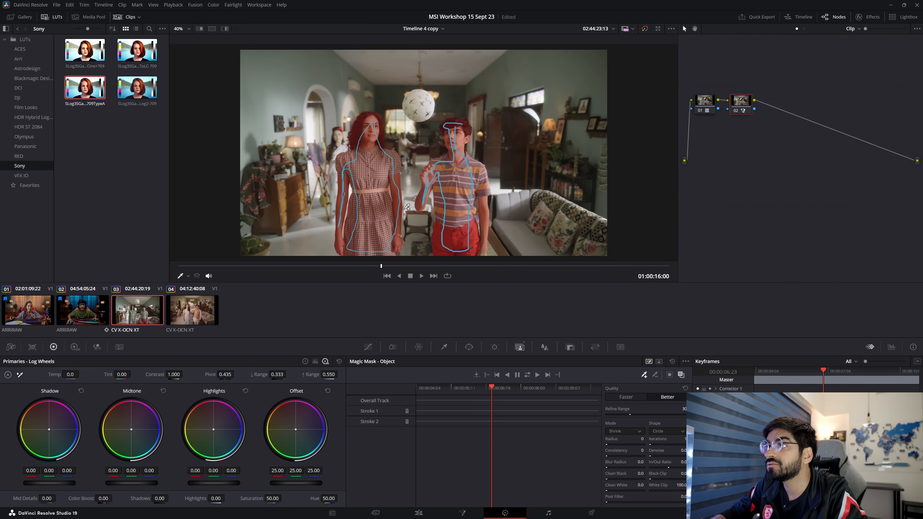
pyautogui.scroll(2, 407, 206)
pyautogui.scroll(1, 407, 207)
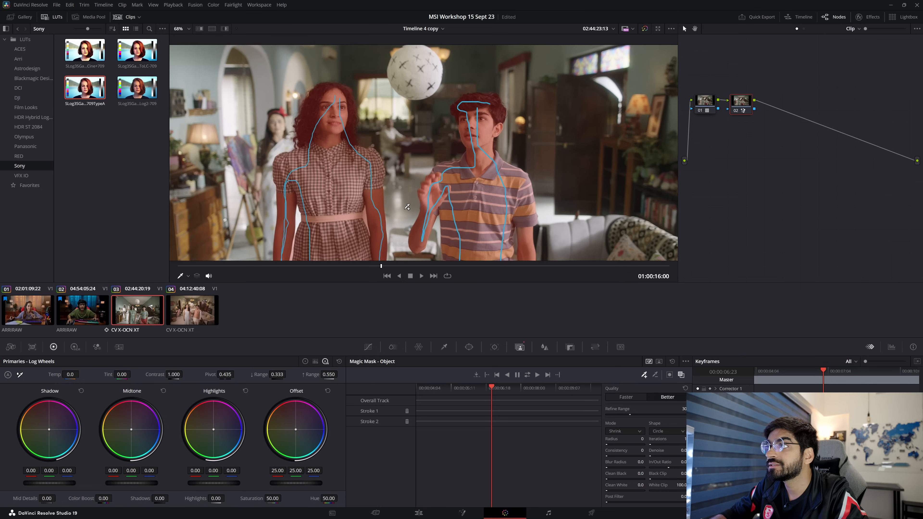
pyautogui.scroll(-1, 407, 206)
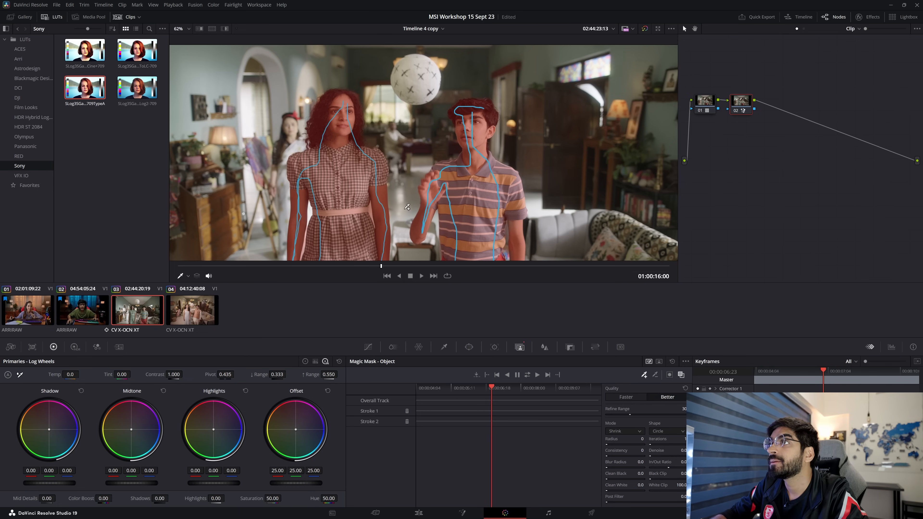
pyautogui.scroll(-2, 374, 189)
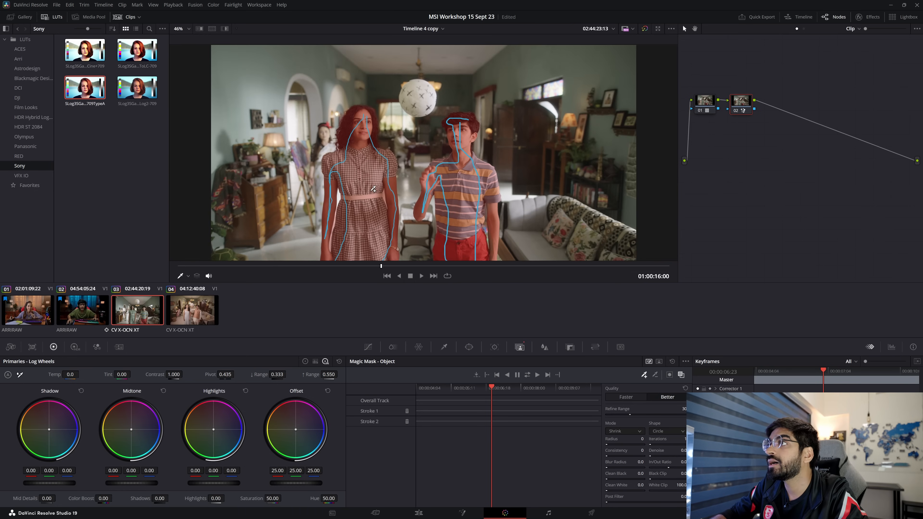
pyautogui.scroll(-1, 400, 164)
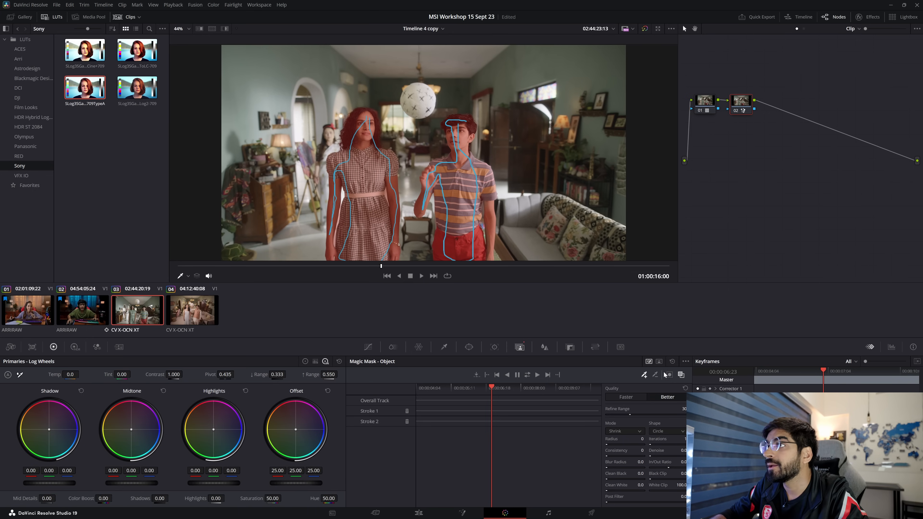
# - Paint subtract strokes around the woman, the boy and the ball to exclude the background from the mask
pyautogui.click(656, 375)
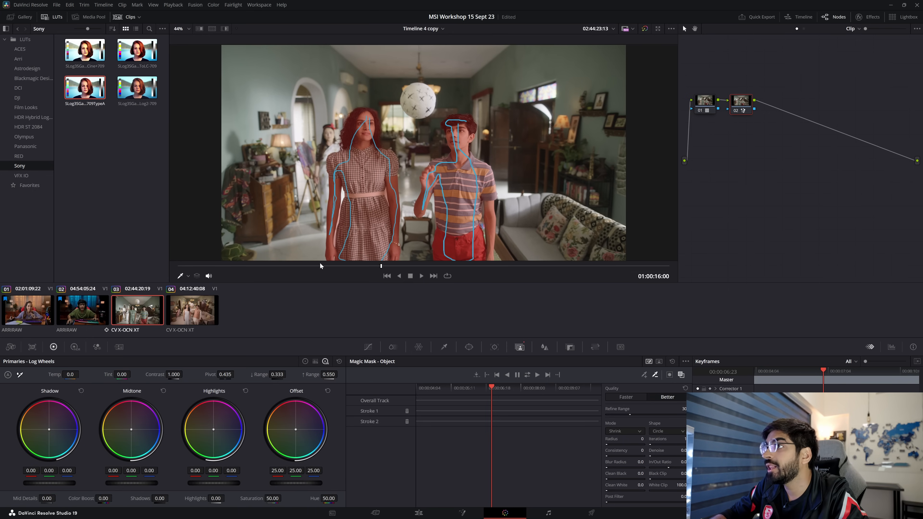
pyautogui.moveTo(320, 264)
pyautogui.mouseDown()
pyautogui.moveTo(327, 143)
pyautogui.moveTo(338, 117)
pyautogui.moveTo(364, 96)
pyautogui.moveTo(380, 100)
pyautogui.moveTo(403, 148)
pyautogui.moveTo(409, 263)
pyautogui.moveTo(421, 233)
pyautogui.mouseUp()
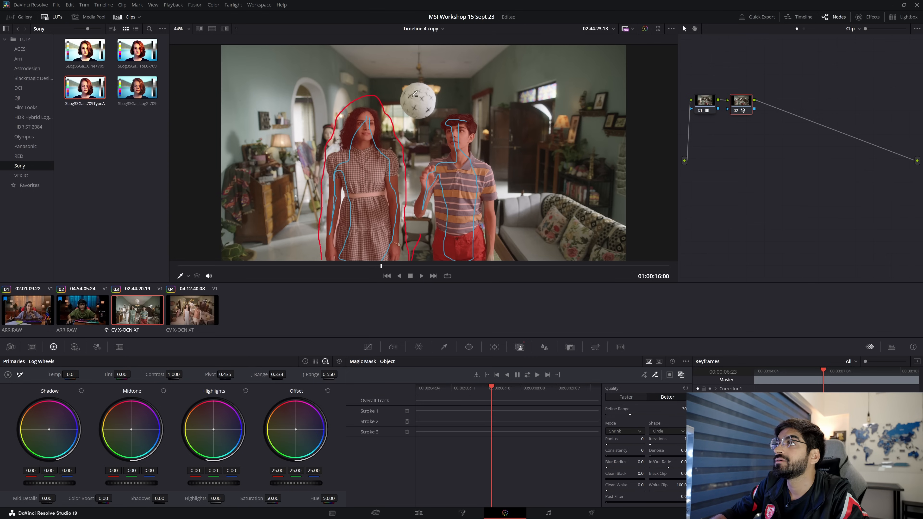
pyautogui.moveTo(424, 91)
pyautogui.mouseDown()
pyautogui.moveTo(408, 111)
pyautogui.moveTo(421, 118)
pyautogui.moveTo(431, 96)
pyautogui.moveTo(403, 93)
pyautogui.moveTo(449, 111)
pyautogui.moveTo(478, 109)
pyautogui.moveTo(480, 148)
pyautogui.moveTo(501, 175)
pyautogui.moveTo(507, 242)
pyautogui.mouseUp()
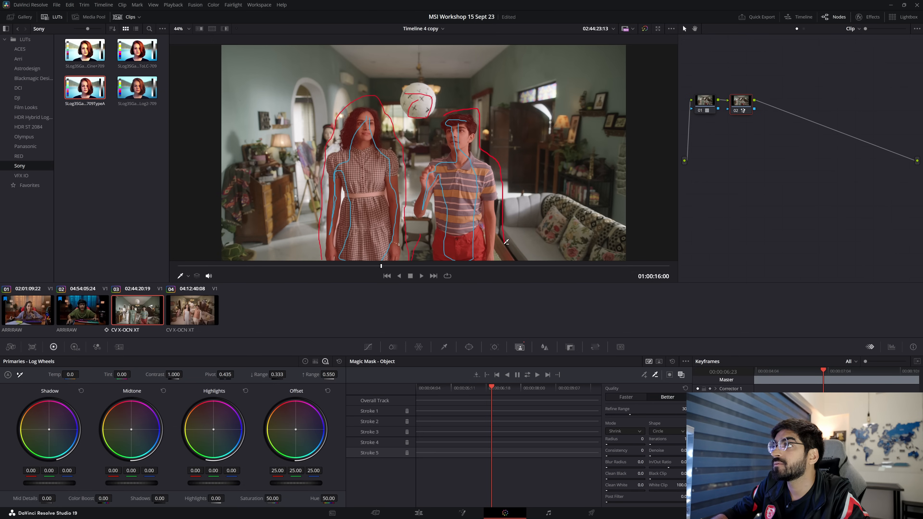
pyautogui.moveTo(481, 83)
pyautogui.mouseDown()
pyautogui.moveTo(482, 98)
pyautogui.moveTo(452, 105)
pyautogui.mouseUp()
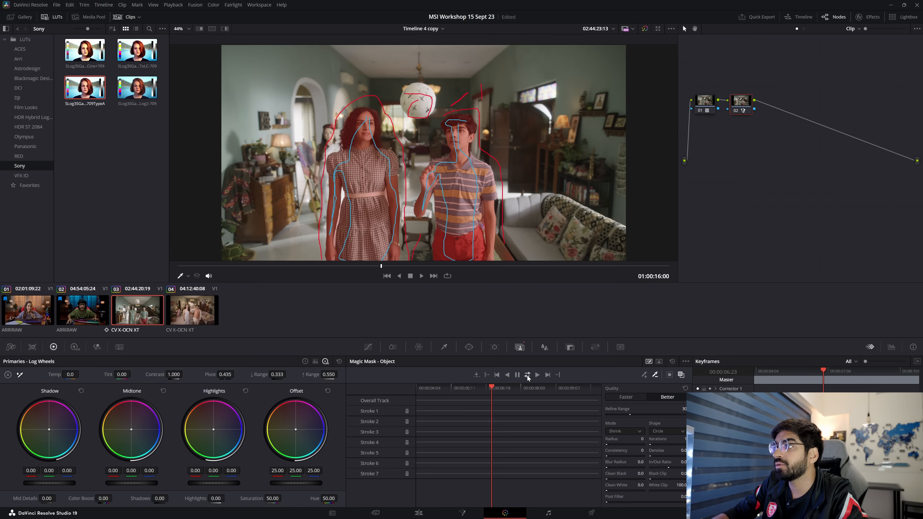
# - Save the project and track the mask in both directions, retracking it with extra strokes after checking playback
pyautogui.hotkey('ctrl', 's')
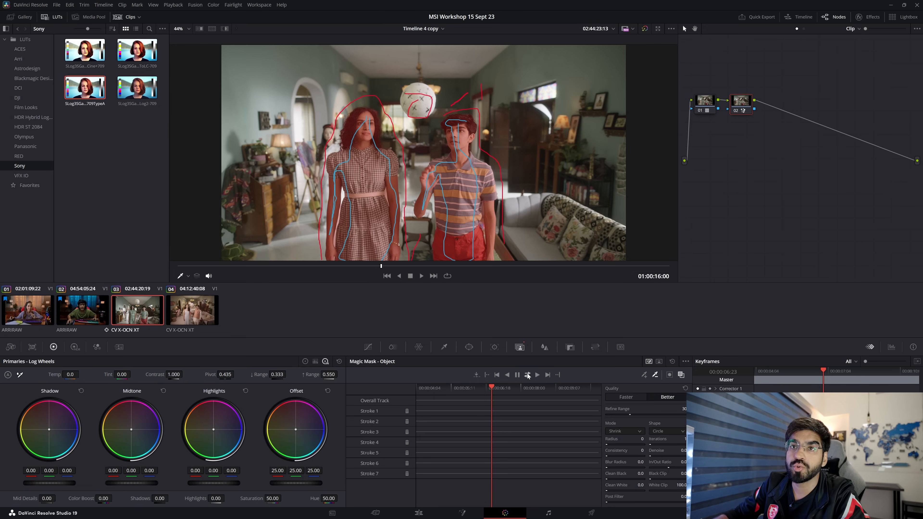
pyautogui.click(527, 375)
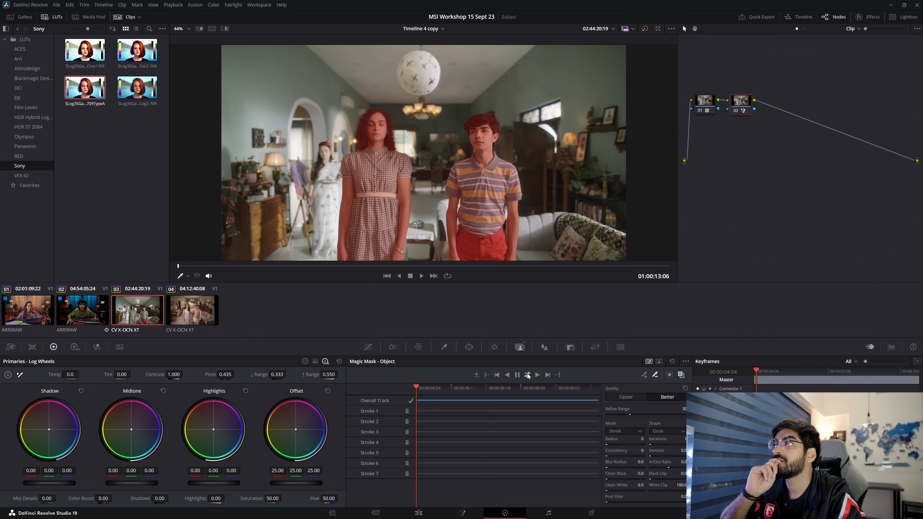
pyautogui.press('space')
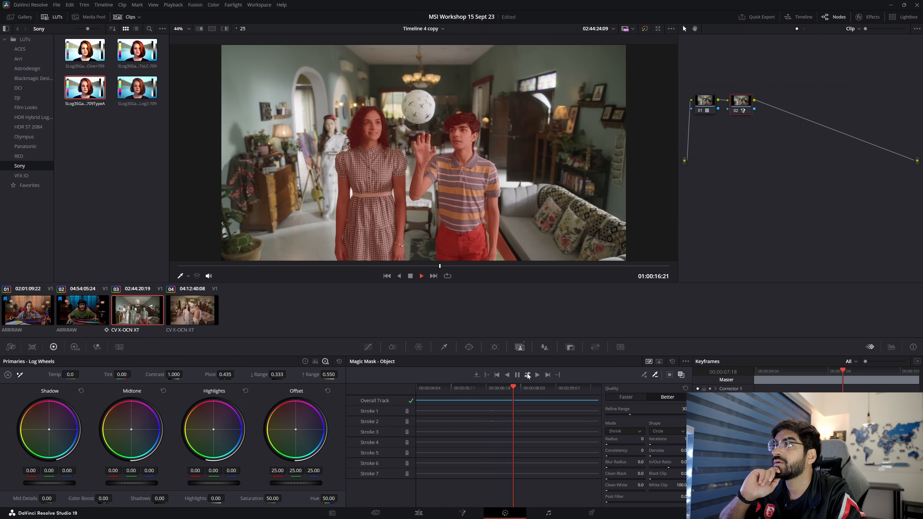
pyautogui.press('space')
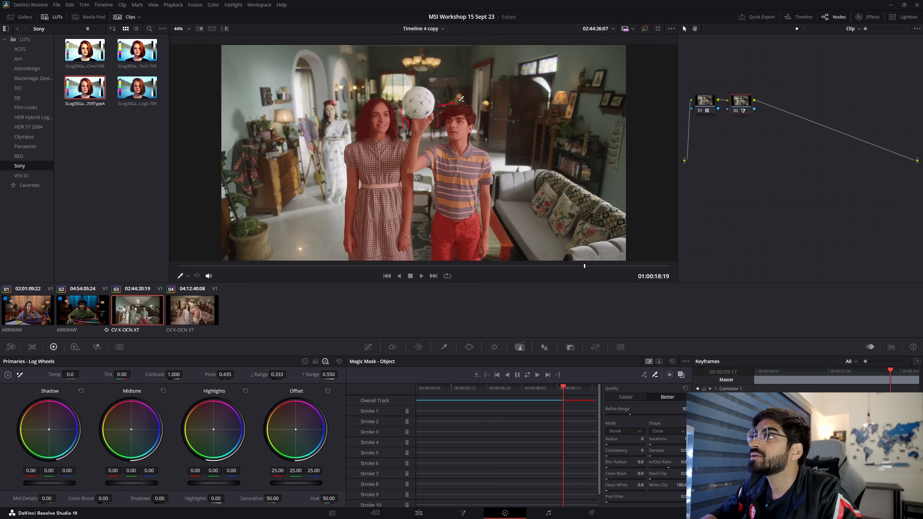
pyautogui.click(526, 376)
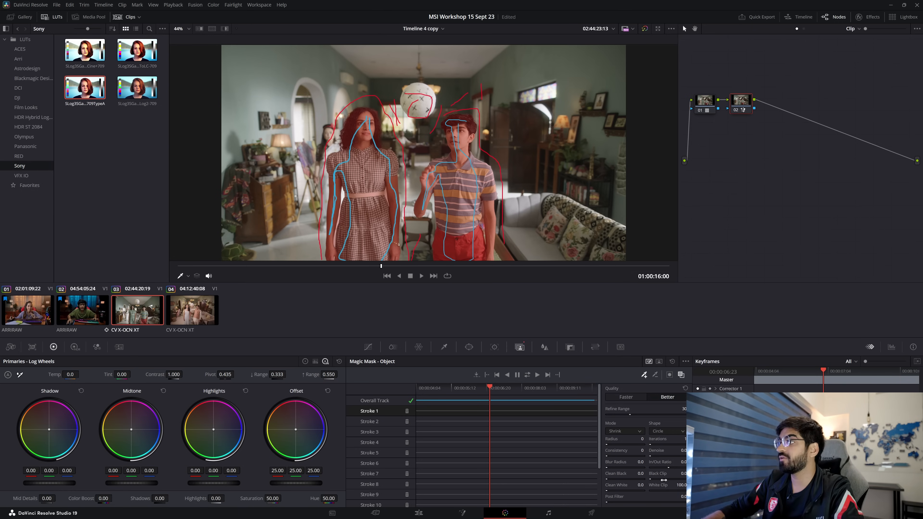
# - Invert the mask to cover the background, with a Blur Radius of 6.1, and hide the mask overlay
pyautogui.click(670, 375)
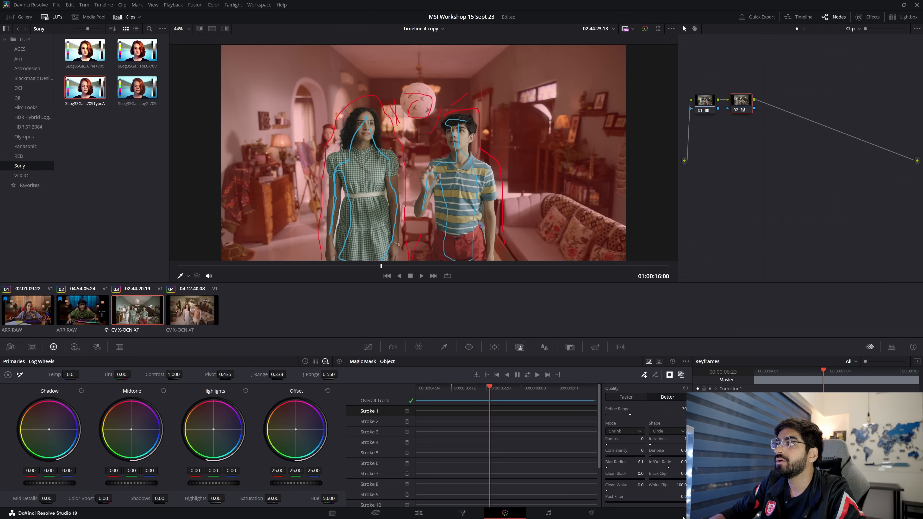
pyautogui.click(678, 378)
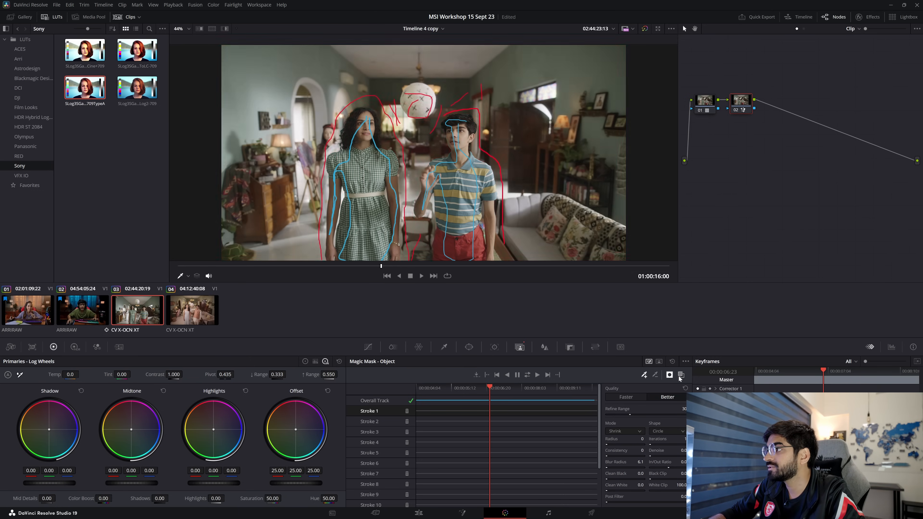
# - Set the masked background's Saturation to 0 and play the clip to check the effect
pyautogui.click(457, 391)
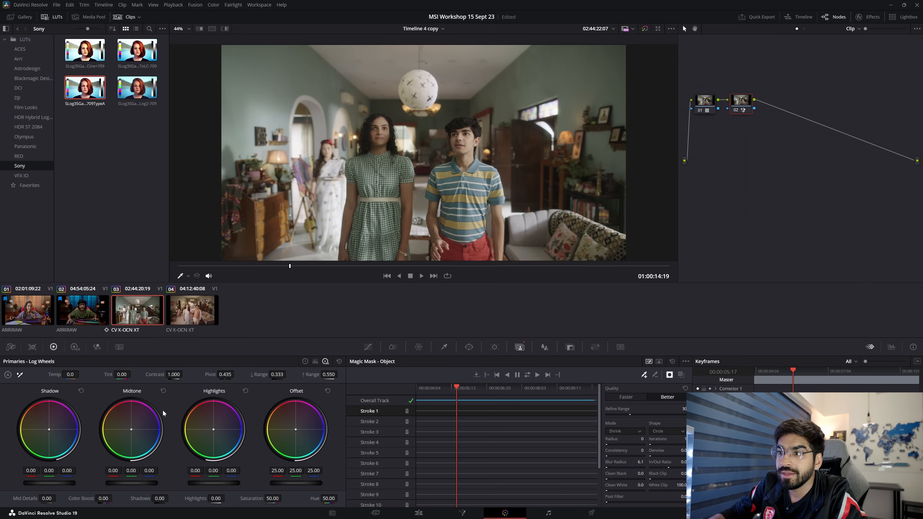
pyautogui.moveTo(273, 497); pyautogui.dragTo(284, 498)
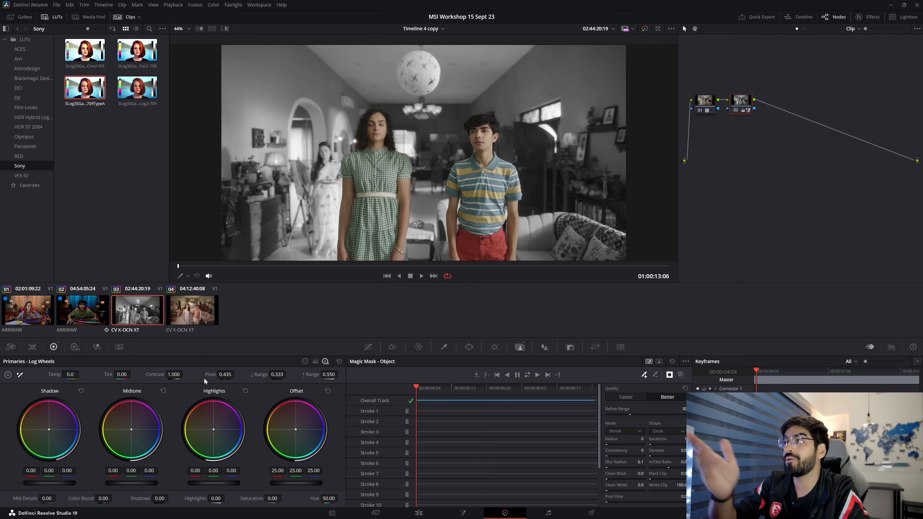
pyautogui.press('space')
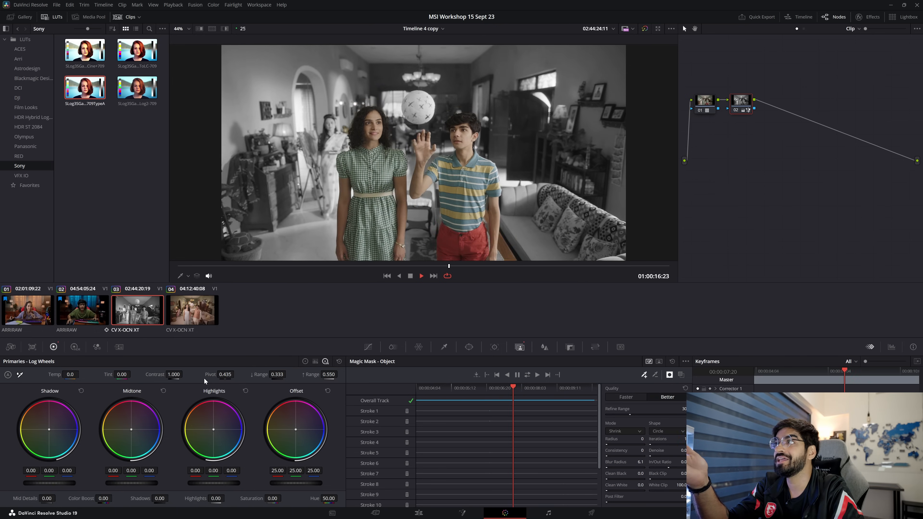
# - On the Edit page, enable the energy-ball compound clip on Video 2 above the third clip, and play the composite on the Color page
pyautogui.click(431, 388)
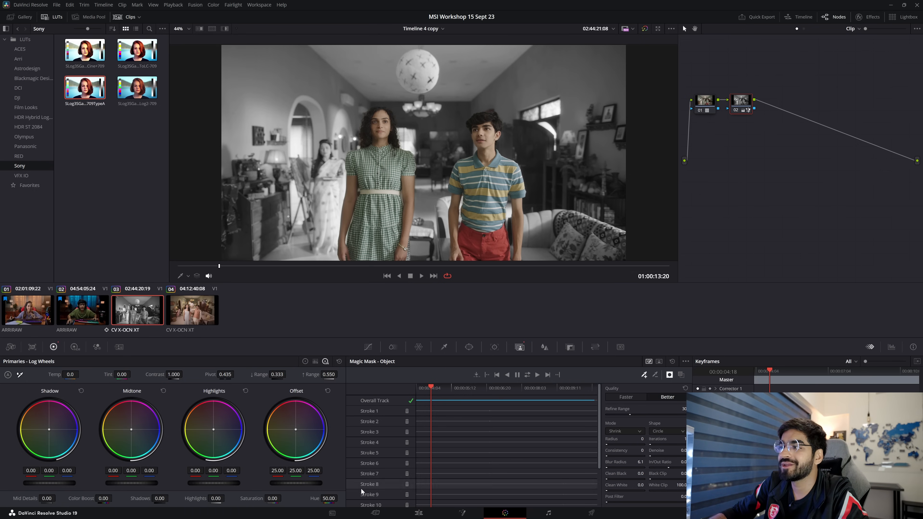
pyautogui.click(419, 512)
pyautogui.click(331, 337)
pyautogui.click(356, 339)
pyautogui.press('d')
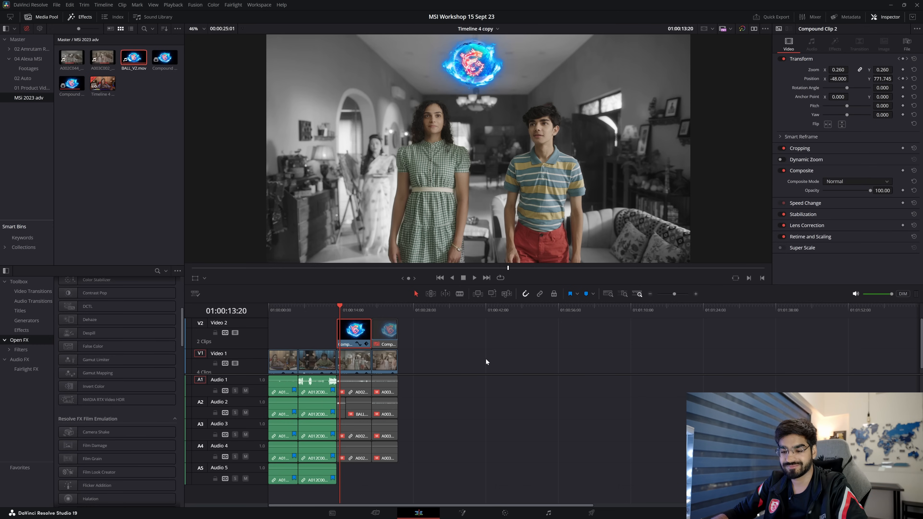
pyautogui.click(505, 513)
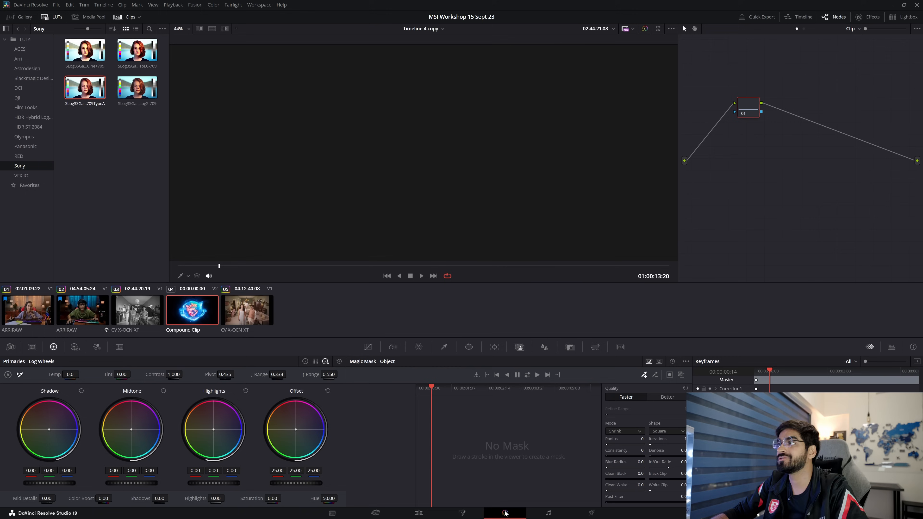
pyautogui.press('space')
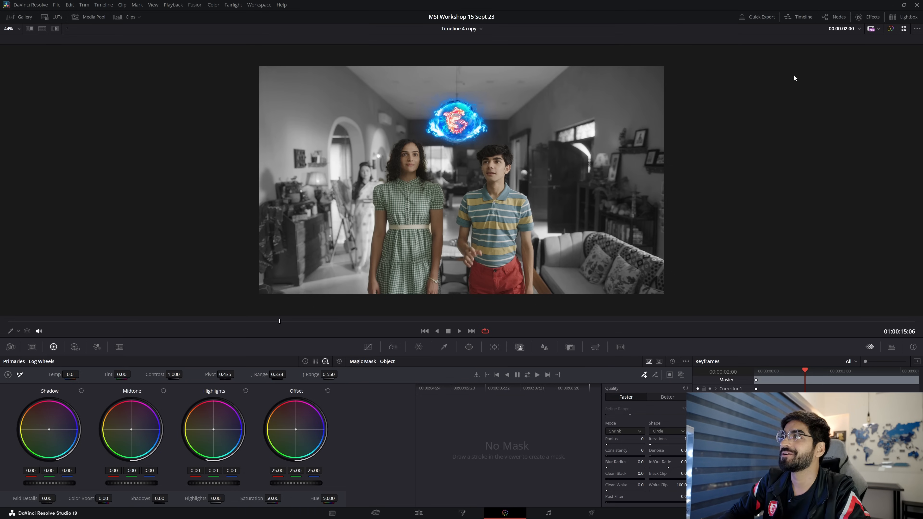
# - On the fourth clip's second node, paint Magic Mask strokes over the woman and the man to select both
pyautogui.press('Down')
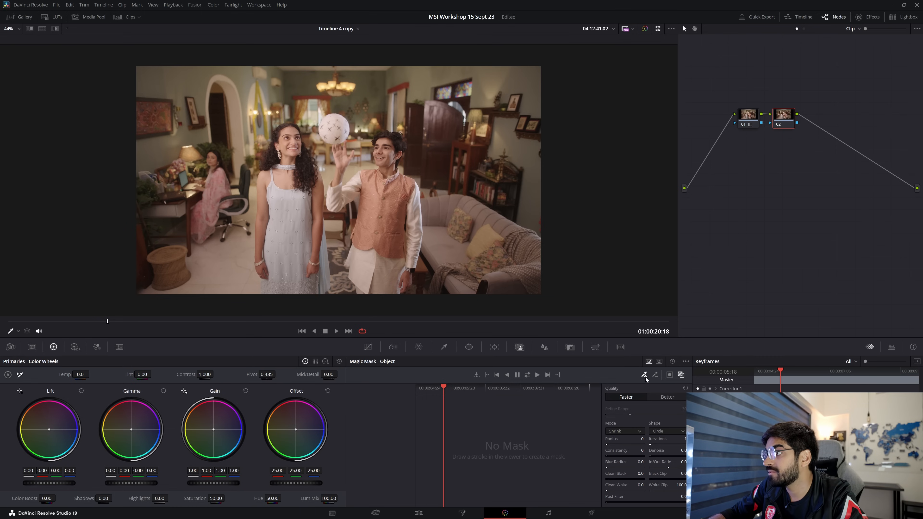
pyautogui.click(18, 332)
pyautogui.click(27, 353)
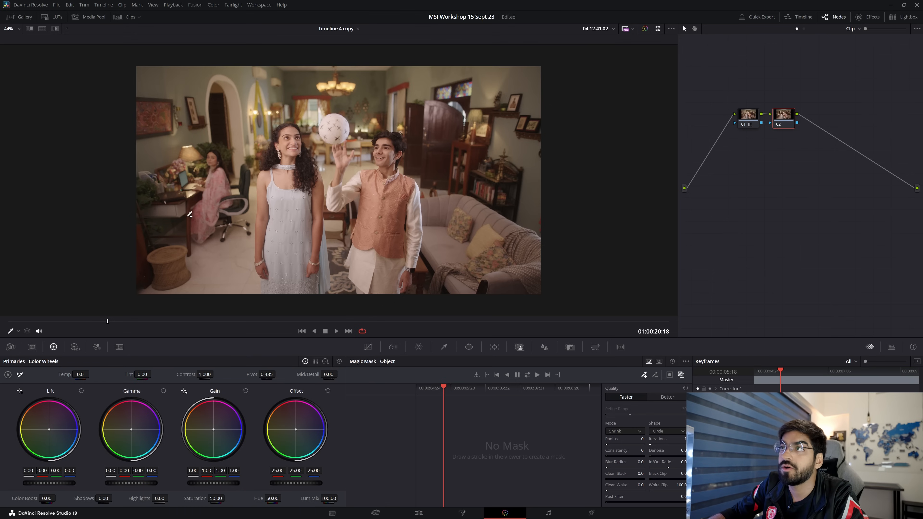
pyautogui.moveTo(258, 268)
pyautogui.mouseDown()
pyautogui.moveTo(262, 195)
pyautogui.moveTo(290, 135)
pyautogui.moveTo(309, 194)
pyautogui.moveTo(300, 294)
pyautogui.moveTo(278, 284)
pyautogui.moveTo(284, 207)
pyautogui.mouseUp()
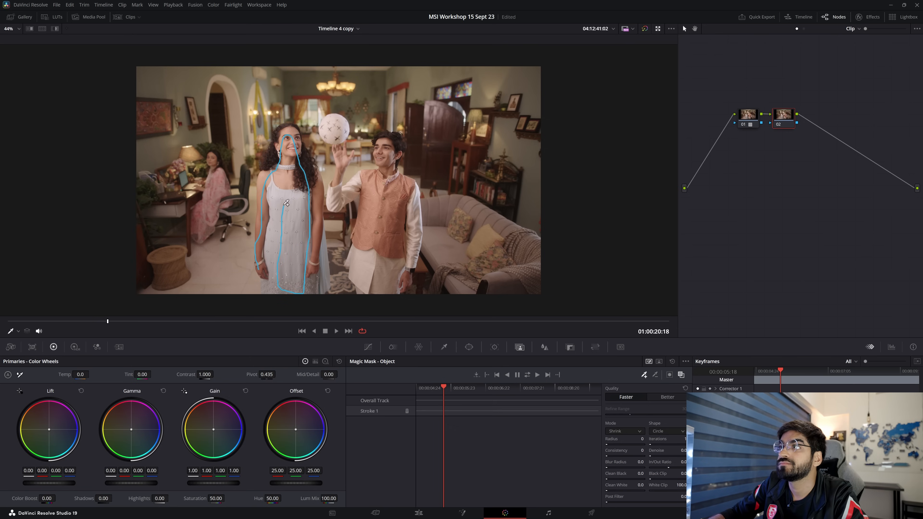
pyautogui.click(643, 374)
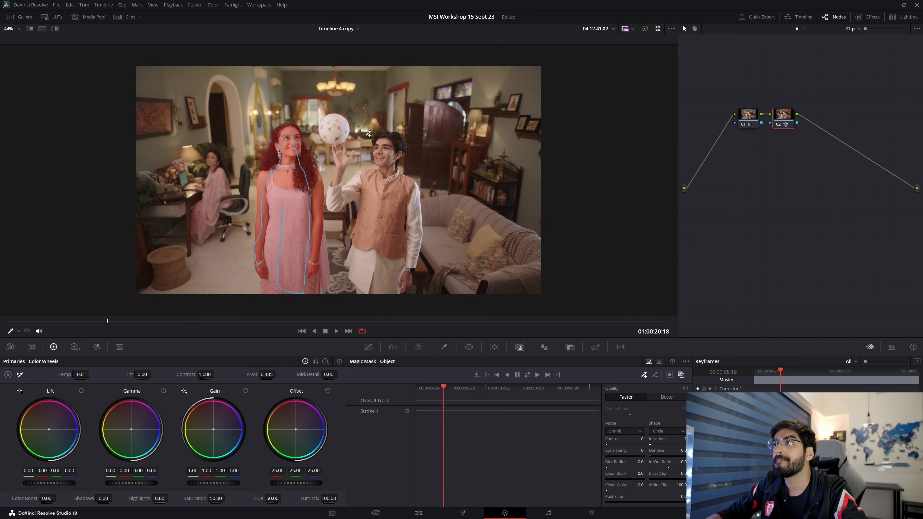
pyautogui.moveTo(348, 151)
pyautogui.mouseDown()
pyautogui.moveTo(338, 199)
pyautogui.moveTo(362, 179)
pyautogui.moveTo(363, 285)
pyautogui.moveTo(376, 284)
pyautogui.moveTo(392, 242)
pyautogui.moveTo(384, 144)
pyautogui.mouseUp()
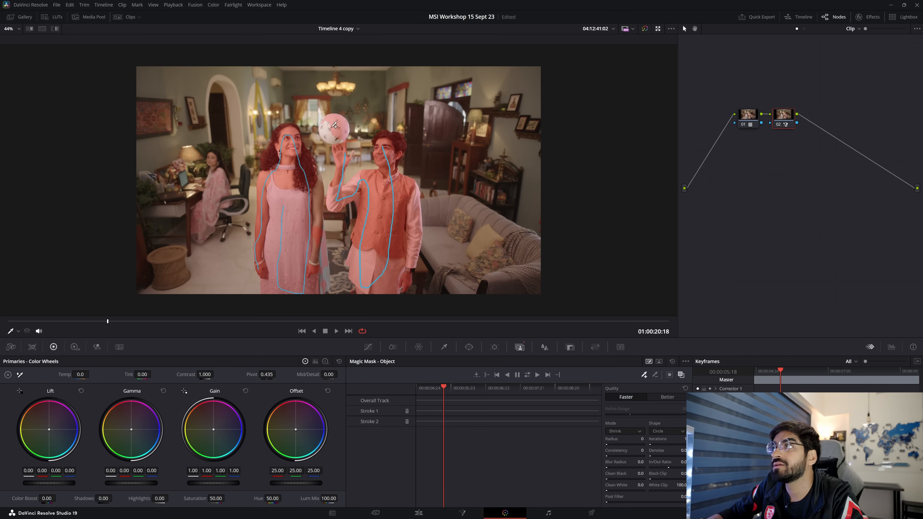
# - Subtract the ball from the Magic Mask and set the mask quality to Better
pyautogui.click(656, 375)
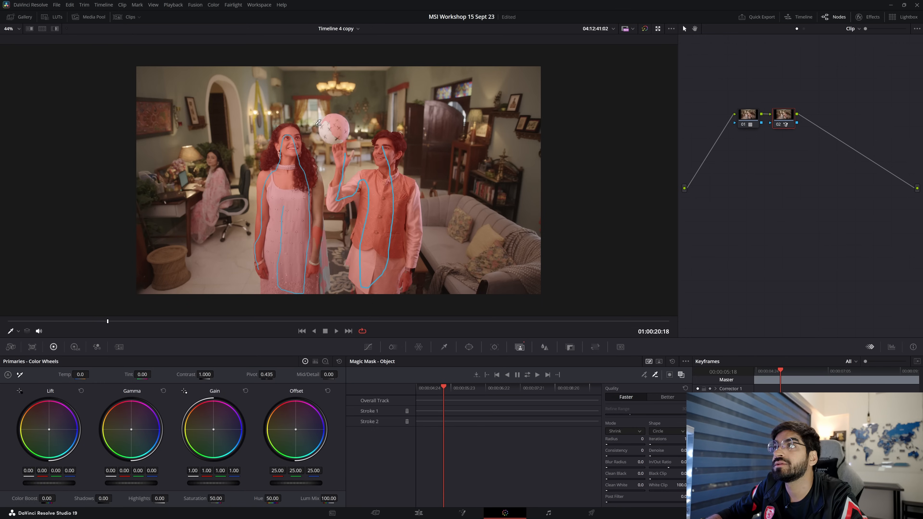
pyautogui.moveTo(334, 131); pyautogui.dragTo(340, 126)
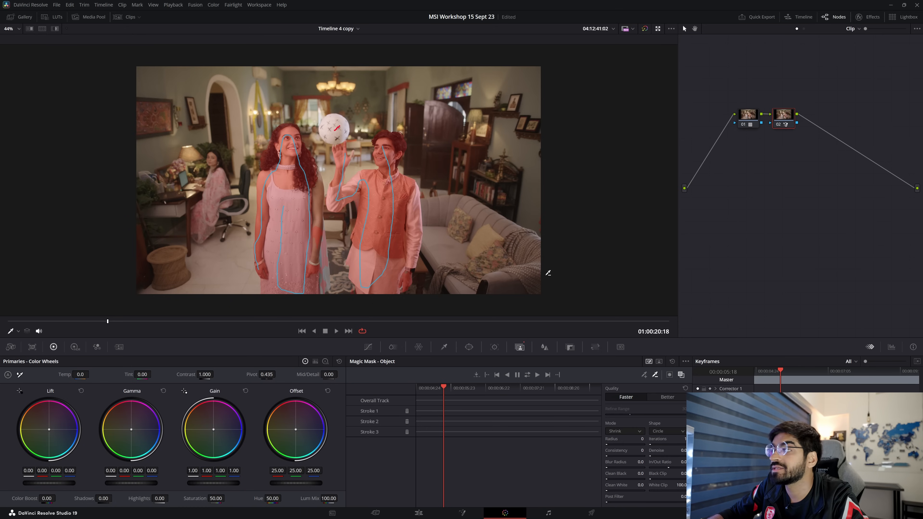
pyautogui.click(677, 398)
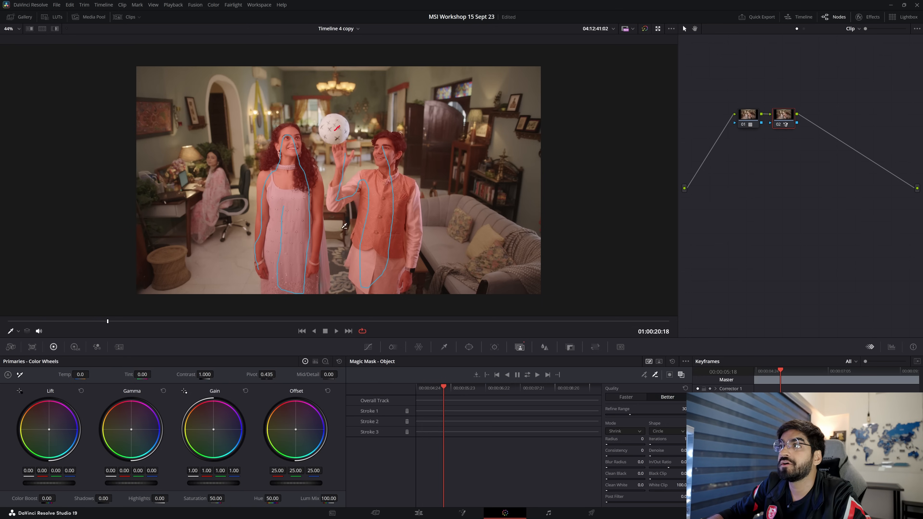
# - Paint subtract strokes around the woman and the man, and one add stroke along the edge of the woman's scarf
pyautogui.moveTo(301, 190); pyautogui.dragTo(299, 255)
pyautogui.moveTo(255, 294)
pyautogui.mouseDown()
pyautogui.moveTo(309, 126)
pyautogui.moveTo(326, 172)
pyautogui.mouseUp()
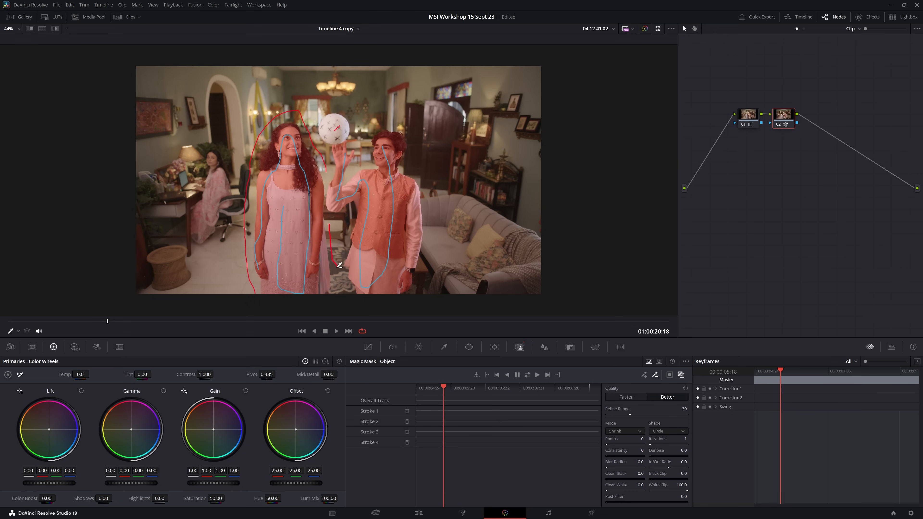
pyautogui.moveTo(330, 224); pyautogui.dragTo(351, 219)
pyautogui.moveTo(349, 170)
pyautogui.mouseDown()
pyautogui.moveTo(408, 140)
pyautogui.moveTo(429, 284)
pyautogui.mouseUp()
pyautogui.moveTo(324, 234); pyautogui.dragTo(325, 280)
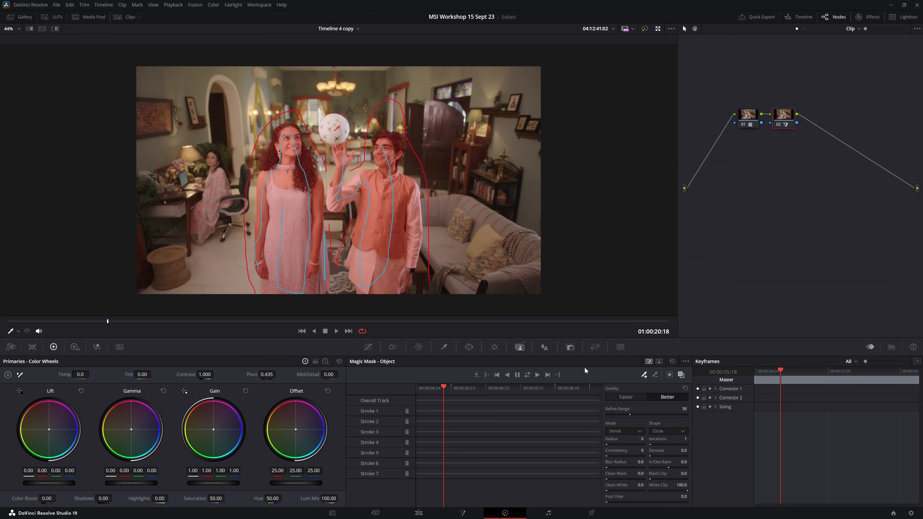
# - Track the people mask in both directions and play the clip to check its edges
pyautogui.click(528, 376)
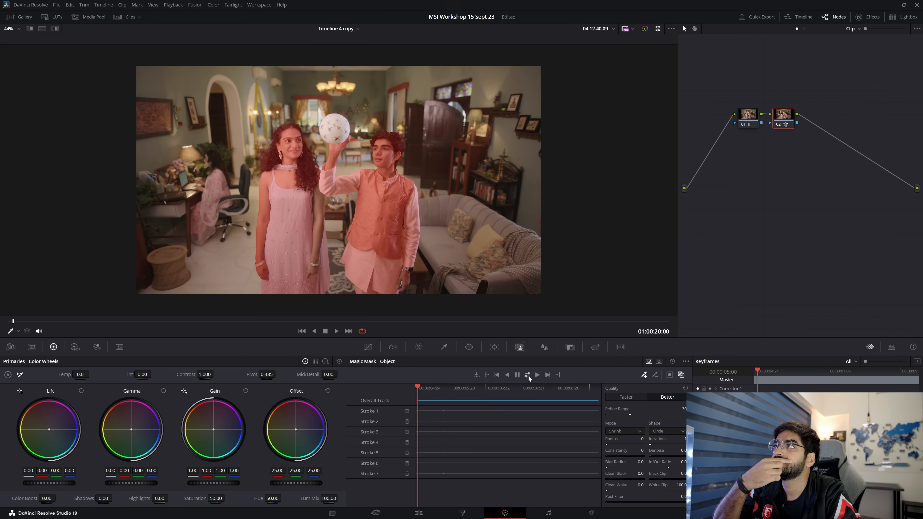
pyautogui.press('space')
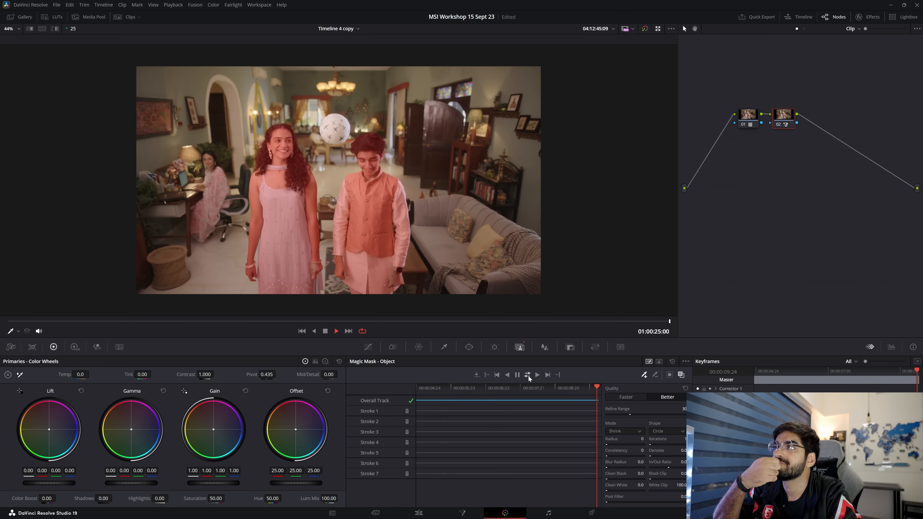
pyautogui.press('space')
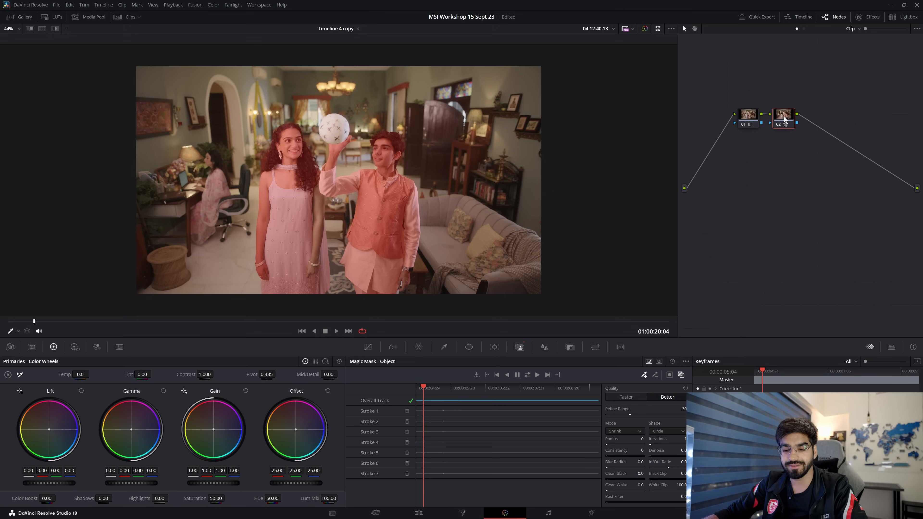
# - Add a serial node after the masked node and paint Magic Mask strokes over the woman, the man's body and his raised arm
pyautogui.hotkey('alt', 's')
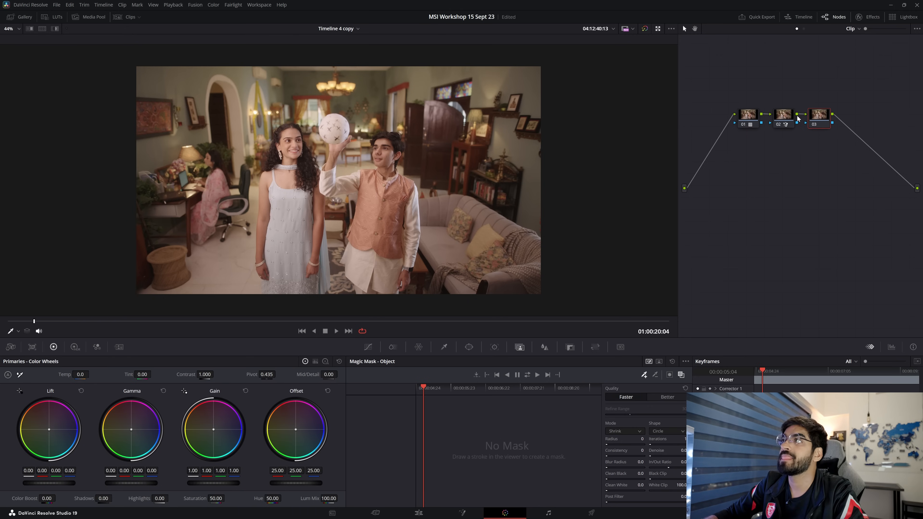
pyautogui.click(781, 121)
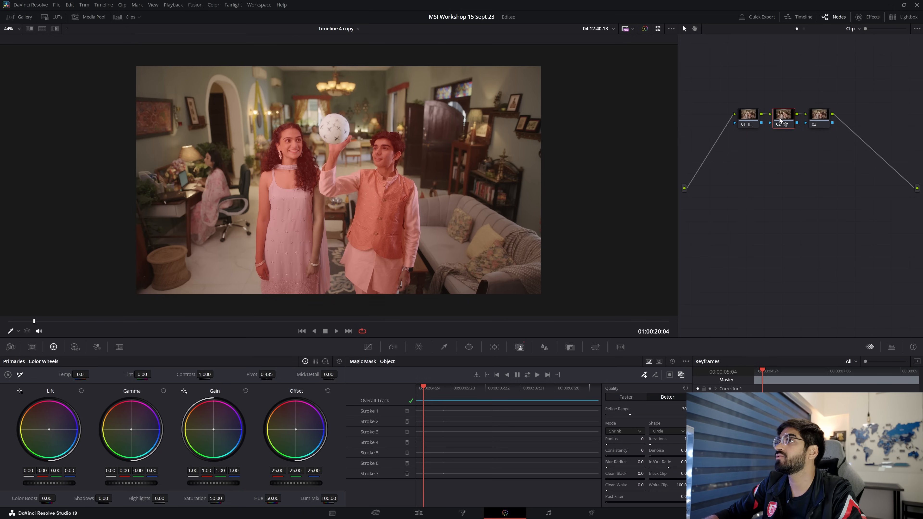
pyautogui.click(821, 120)
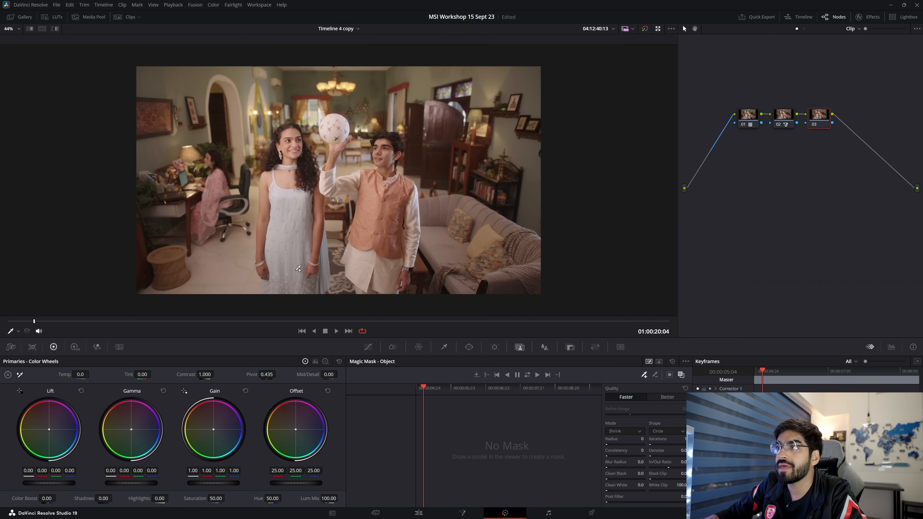
pyautogui.moveTo(273, 290)
pyautogui.mouseDown()
pyautogui.moveTo(267, 240)
pyautogui.moveTo(288, 155)
pyautogui.mouseUp()
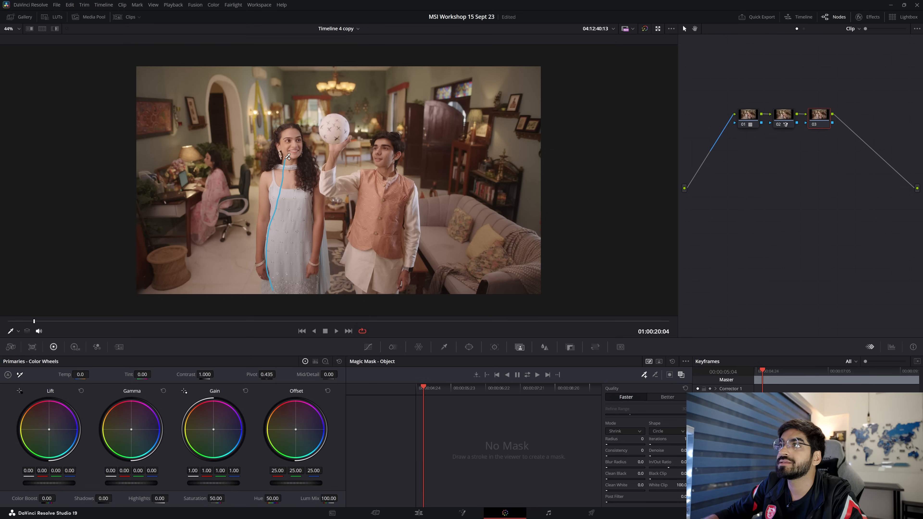
pyautogui.moveTo(374, 286)
pyautogui.mouseDown()
pyautogui.moveTo(386, 149)
pyautogui.moveTo(358, 182)
pyautogui.mouseUp()
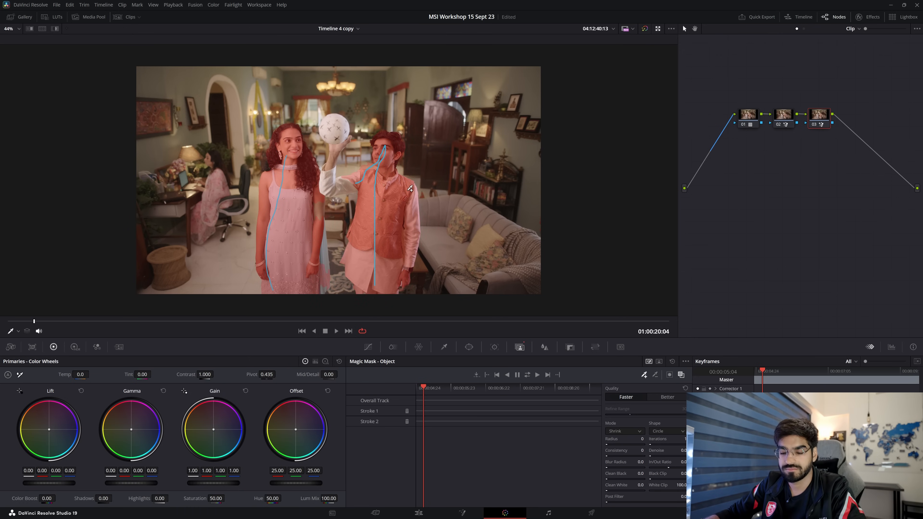
pyautogui.hotkey('ctrl', 'z')
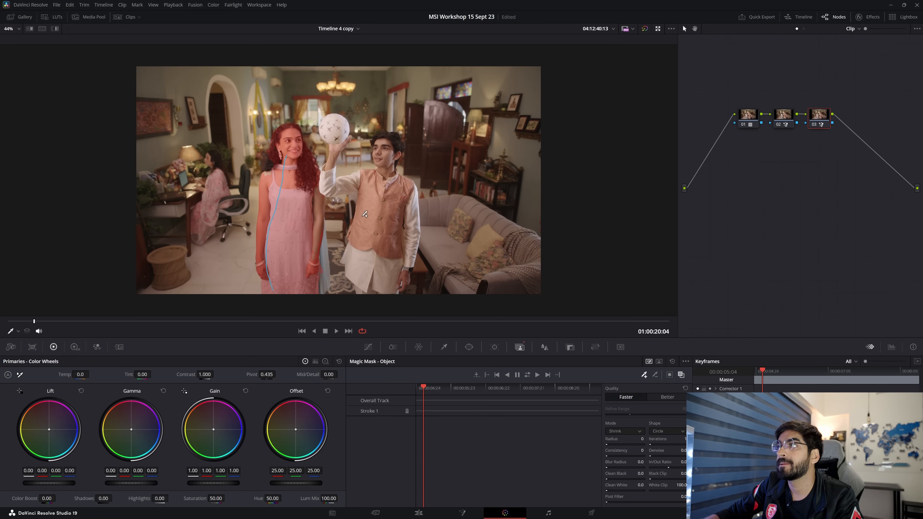
pyautogui.moveTo(367, 200)
pyautogui.mouseDown()
pyautogui.moveTo(372, 271)
pyautogui.moveTo(399, 266)
pyautogui.moveTo(405, 206)
pyautogui.moveTo(385, 153)
pyautogui.moveTo(378, 174)
pyautogui.moveTo(362, 180)
pyautogui.mouseUp()
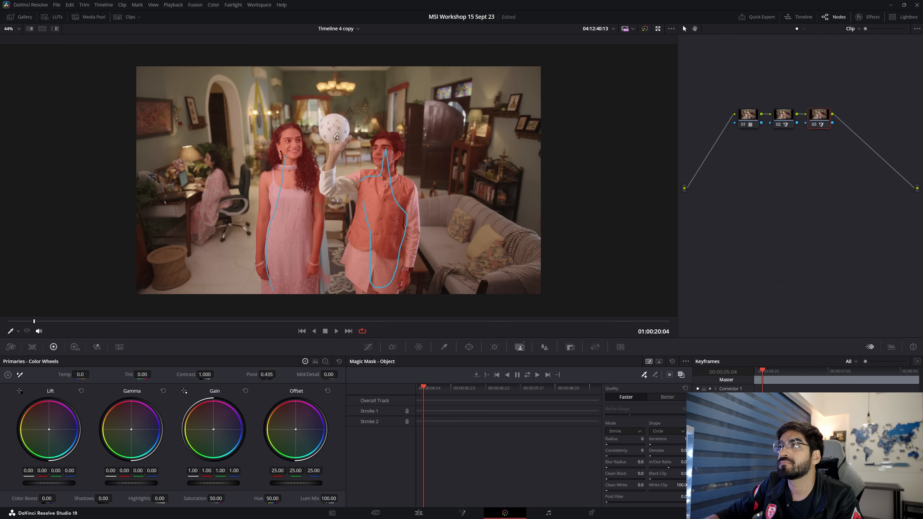
pyautogui.moveTo(334, 144)
pyautogui.mouseDown()
pyautogui.moveTo(329, 186)
pyautogui.moveTo(353, 187)
pyautogui.mouseUp()
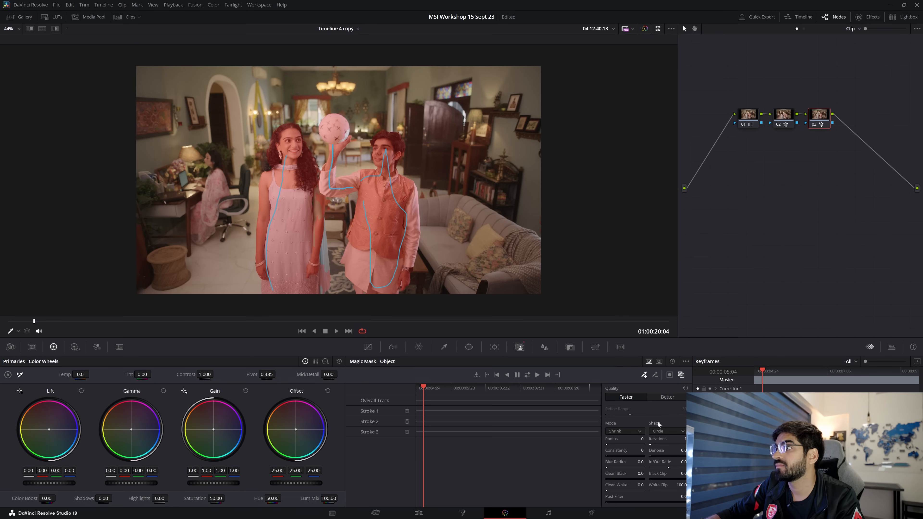
# - Set the new mask's quality to Better and add strokes over the woman's scarf edge and lower arm
pyautogui.click(664, 396)
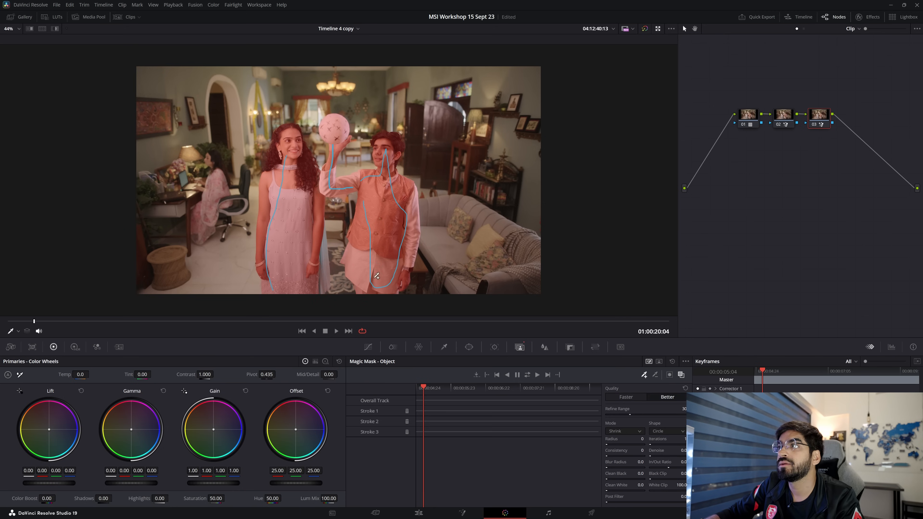
pyautogui.moveTo(323, 249); pyautogui.dragTo(322, 270)
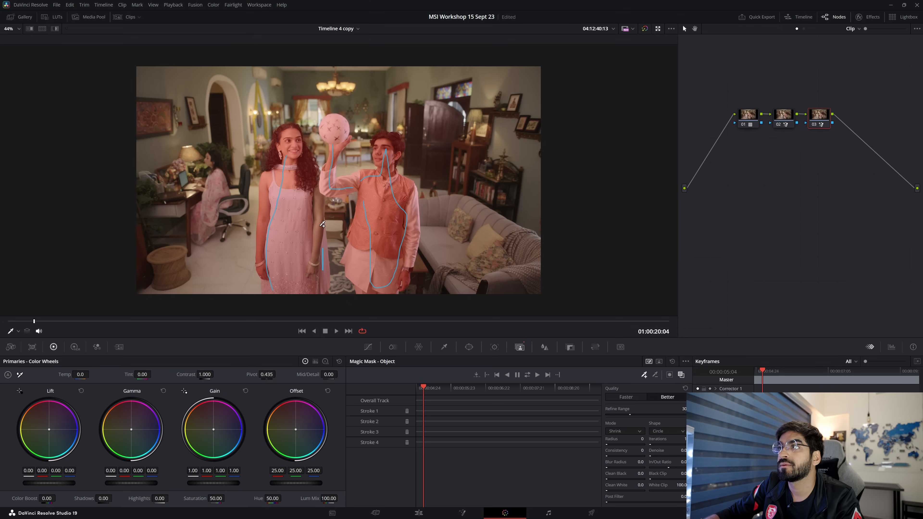
pyautogui.moveTo(317, 251); pyautogui.dragTo(312, 273)
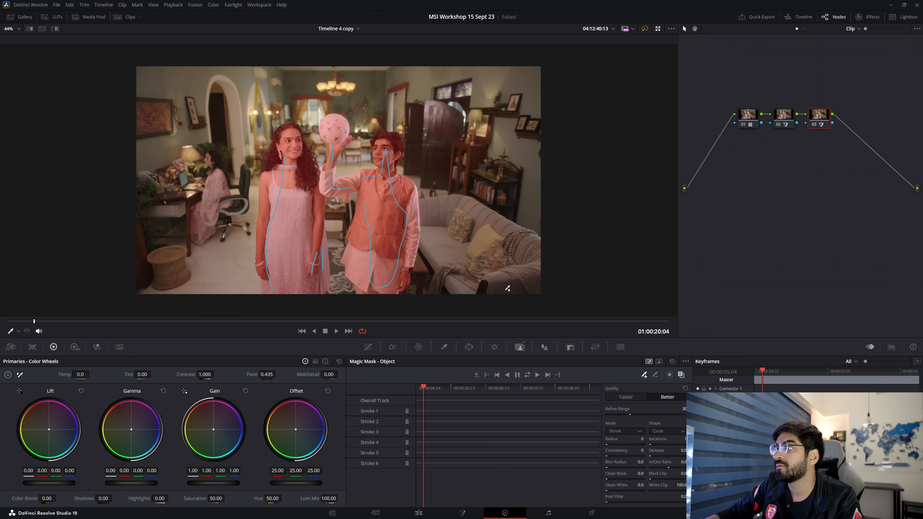
# - Track the third node's mask in both directions, inverted to cover the background, and hide the mask overlay
pyautogui.click(670, 376)
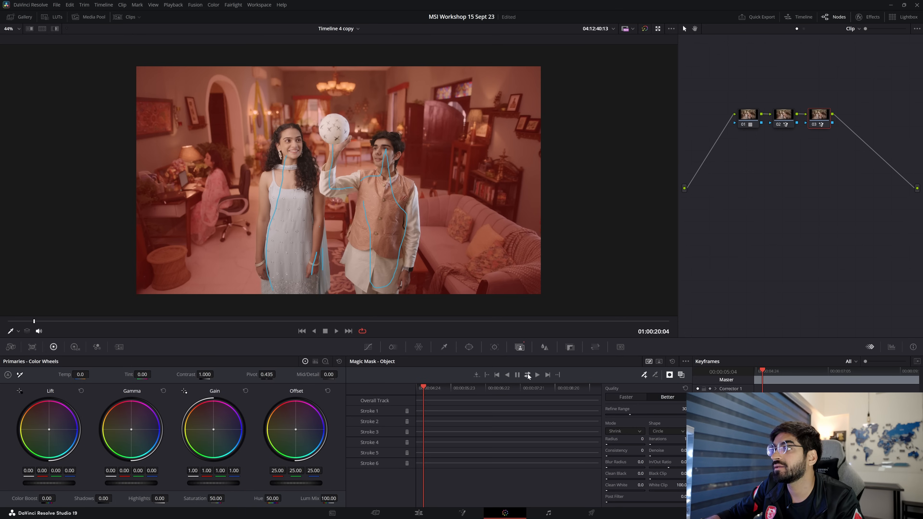
pyautogui.click(527, 374)
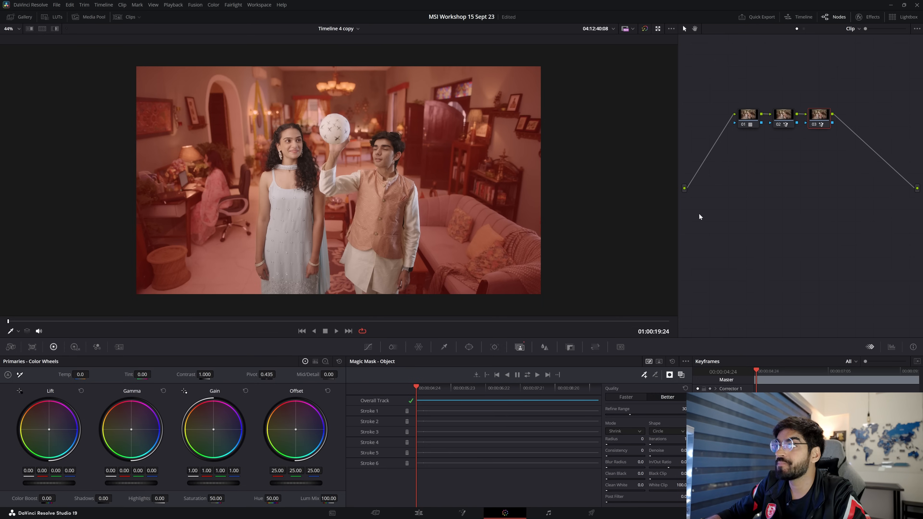
pyautogui.click(682, 375)
# - Darken and soften the masked background with Offset 16.35, Lift -0.01, Saturation 47.80, Shadows -5.00 and Mid/Detail -54.00
pyautogui.moveTo(303, 486); pyautogui.dragTo(271, 486)
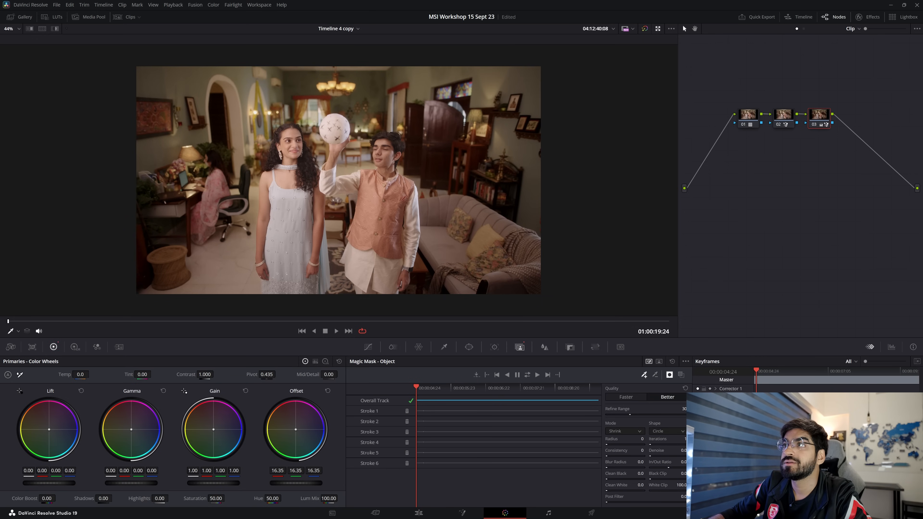
pyautogui.moveTo(49, 483); pyautogui.dragTo(47, 483)
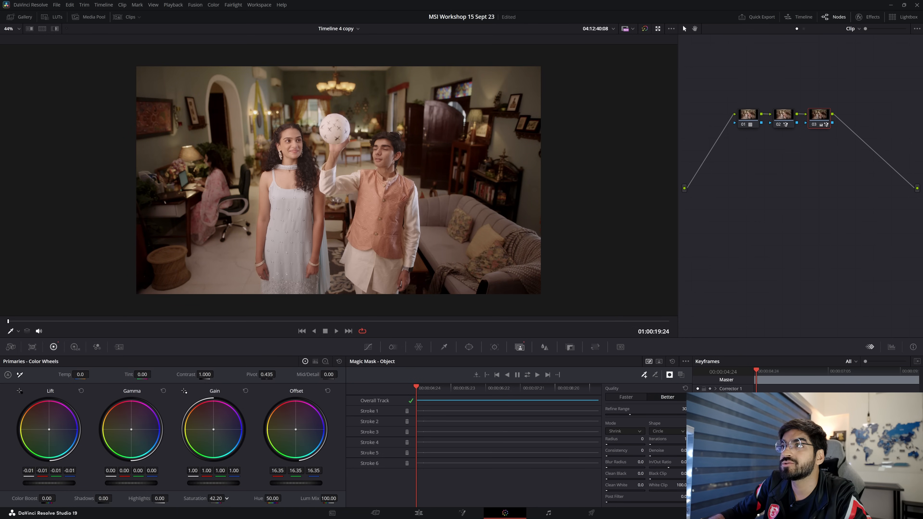
pyautogui.moveTo(214, 499); pyautogui.dragTo(218, 499)
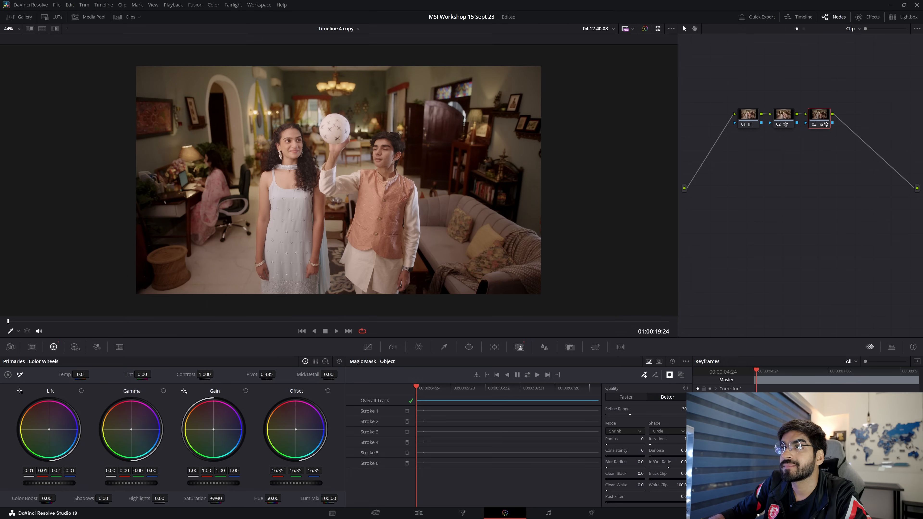
pyautogui.moveTo(95, 499); pyautogui.dragTo(89, 498)
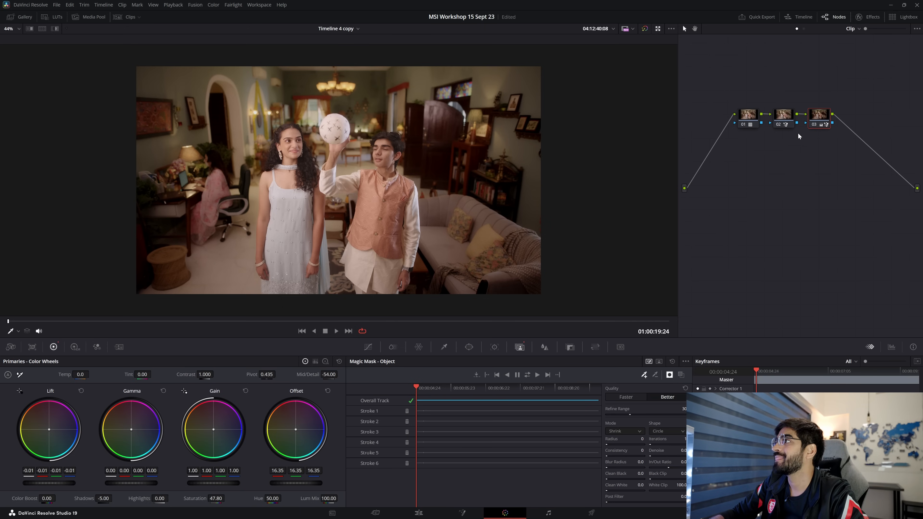
# - Brighten the masked people in the second node with Offset 29.85, Lift -0.02 and Highlights 10.00
pyautogui.click(789, 118)
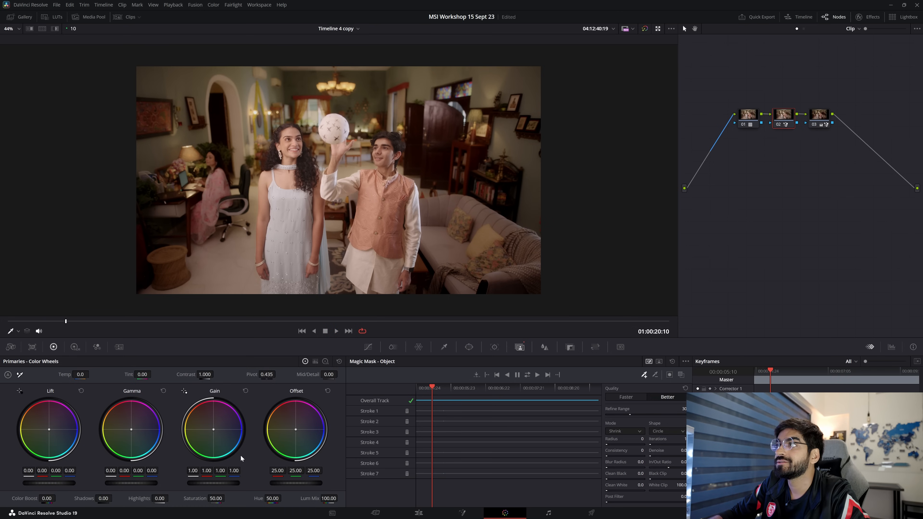
pyautogui.moveTo(279, 484); pyautogui.dragTo(298, 484)
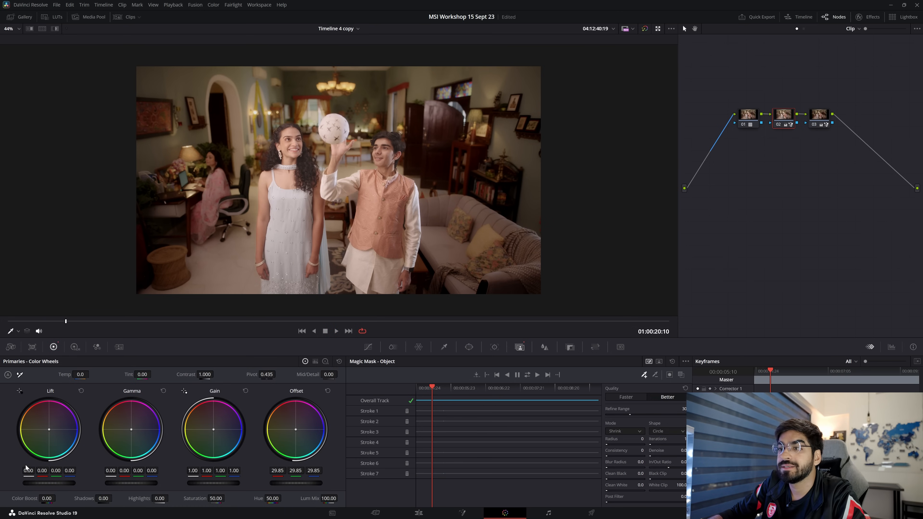
pyautogui.moveTo(68, 483); pyautogui.dragTo(64, 483)
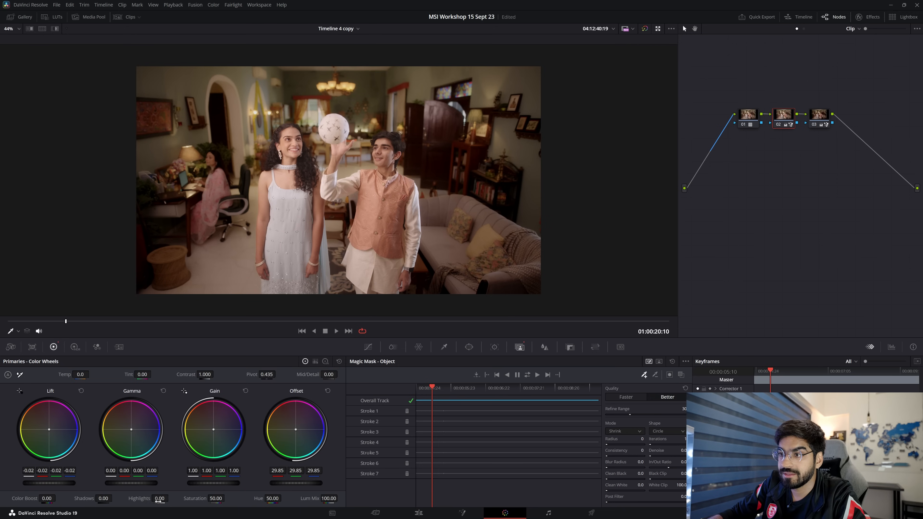
pyautogui.moveTo(159, 501)
pyautogui.mouseDown()
pyautogui.moveTo(147, 501)
pyautogui.moveTo(162, 501)
pyautogui.mouseUp()
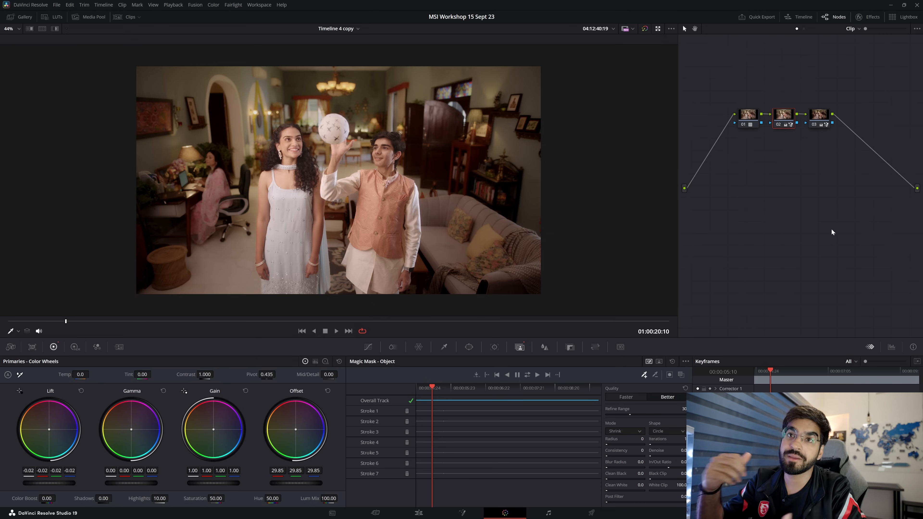
# - Compare the full-screen shot of the two people with the mask grading nodes turned off and on
pyautogui.hotkey('alt', 'z')
pyautogui.moveTo(848, 145); pyautogui.dragTo(782, 79)
pyautogui.hotkey('ctrl', 'd')
pyautogui.hotkey('ctrl', 'd')
pyautogui.hotkey('ctrl', 'd')
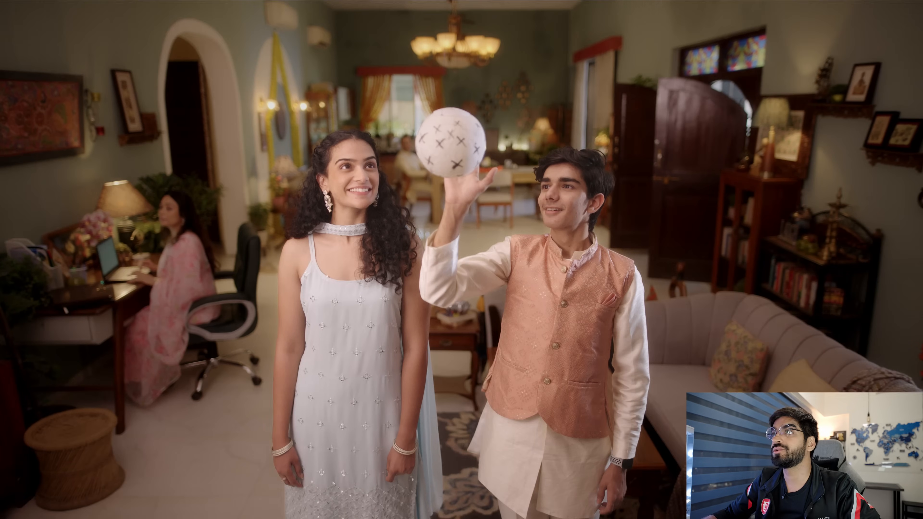
pyautogui.hotkey('ctrl', 'd')
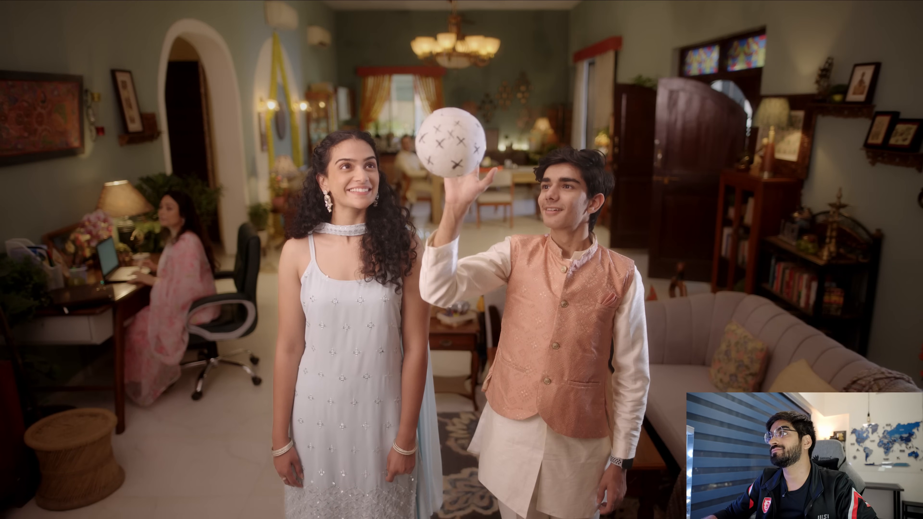
pyautogui.hotkey('ctrl', 'd')
pyautogui.hotkey('ctrl', 'd')
pyautogui.hotkey('ctrl', 'd')
pyautogui.hotkey('ctrl', 'd')
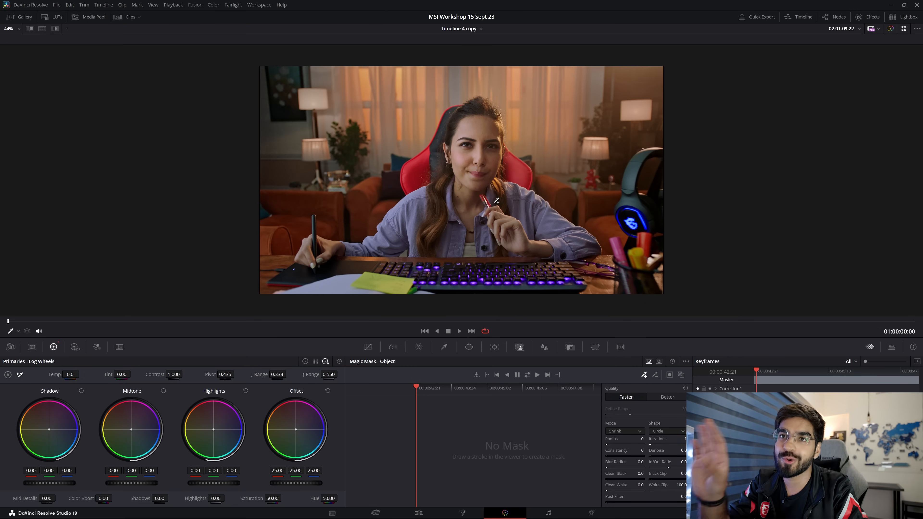
# - Show the node graph for the woman at the desk and turn off the circular power window on the face node
pyautogui.click(835, 20)
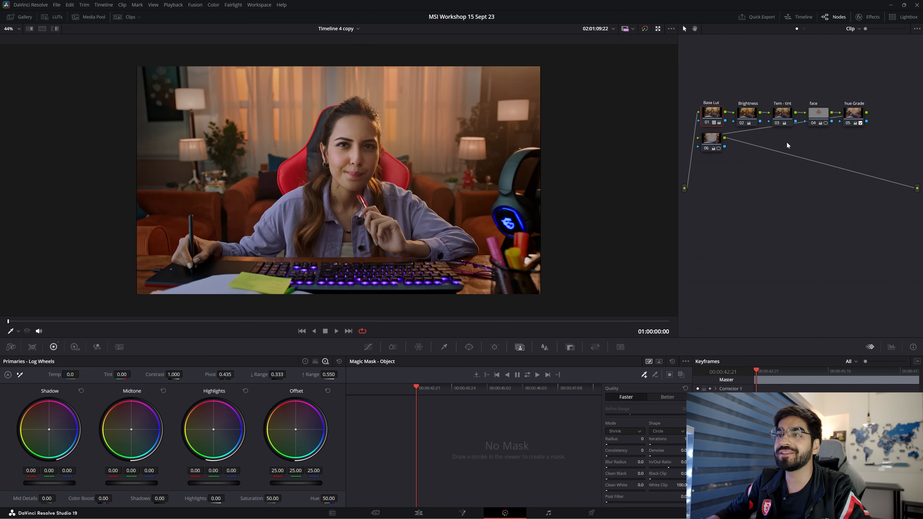
pyautogui.click(817, 114)
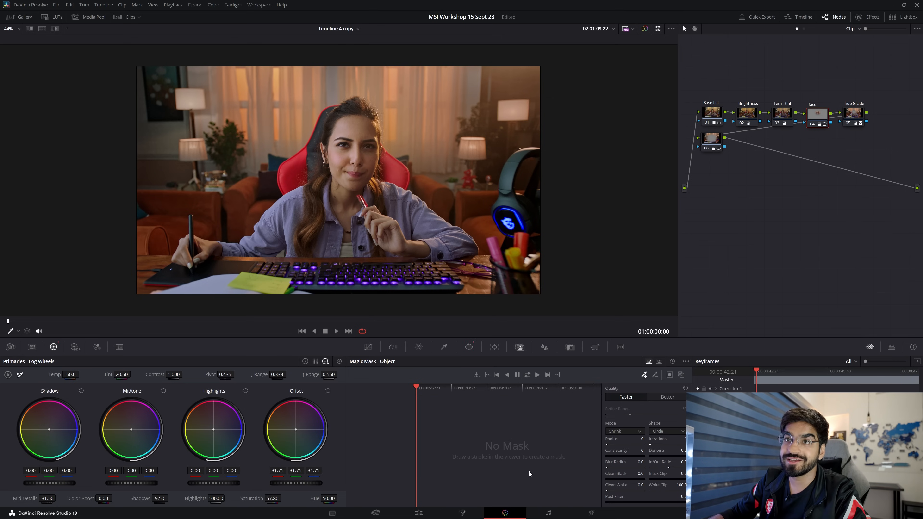
pyautogui.moveTo(816, 120); pyautogui.dragTo(817, 118)
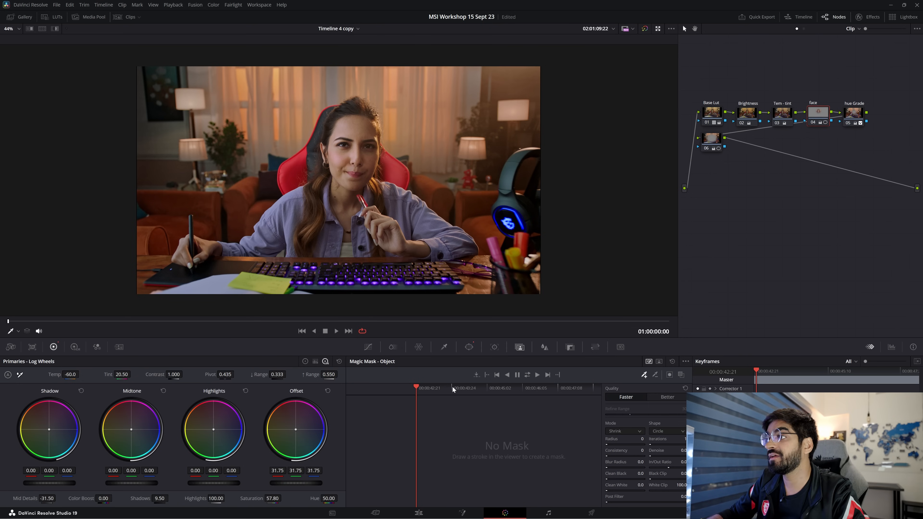
pyautogui.click(470, 347)
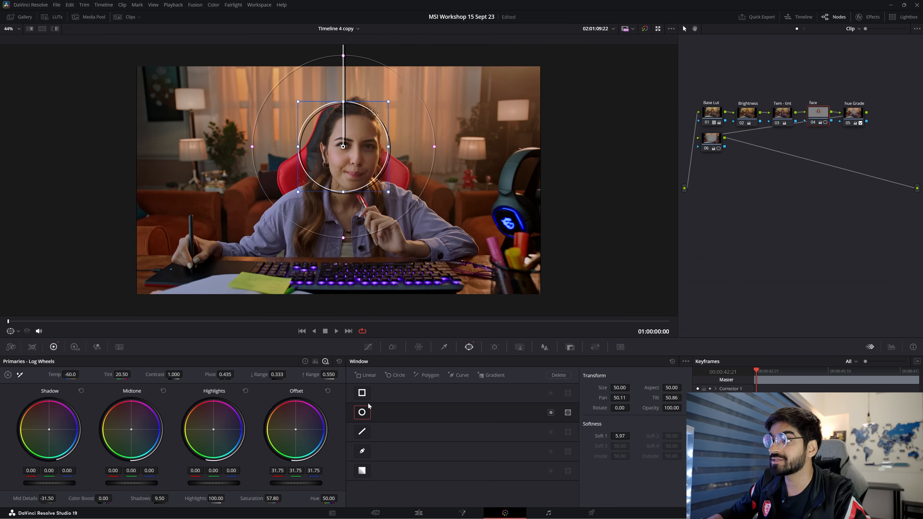
pyautogui.click(363, 416)
pyautogui.click(363, 415)
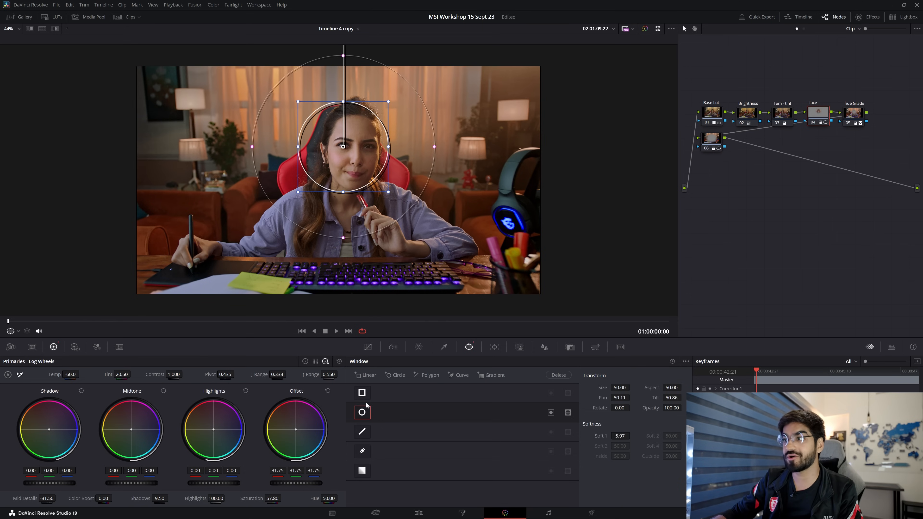
pyautogui.click(363, 411)
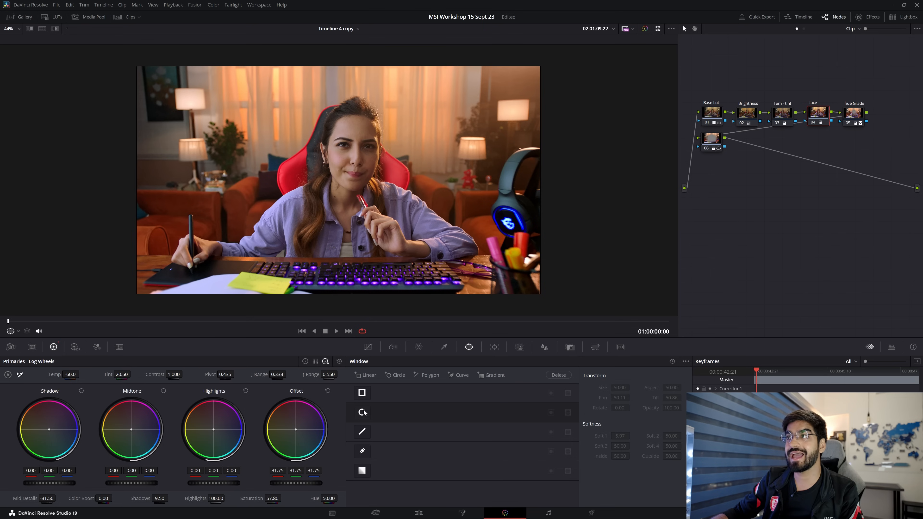
# - Compare the woman's face grade with and without the circular power window
pyautogui.click(363, 411)
pyautogui.click(363, 412)
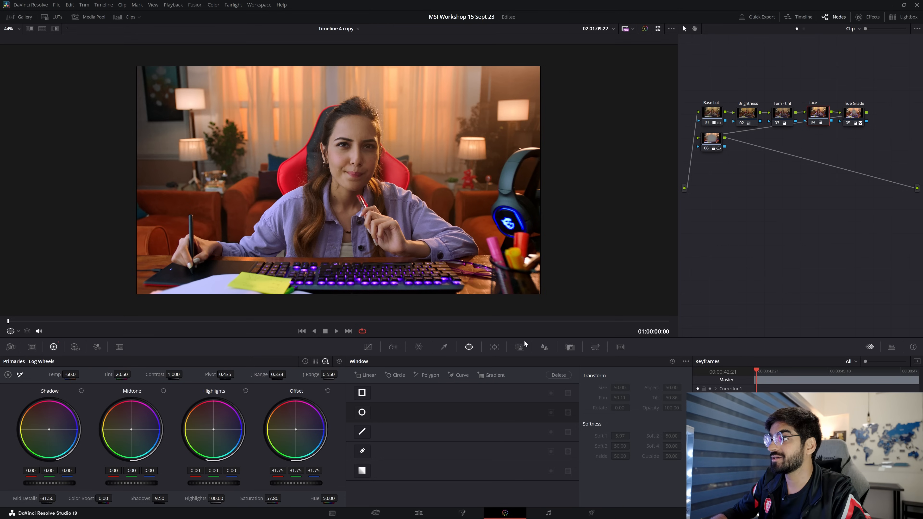
pyautogui.click(363, 413)
pyautogui.click(363, 413)
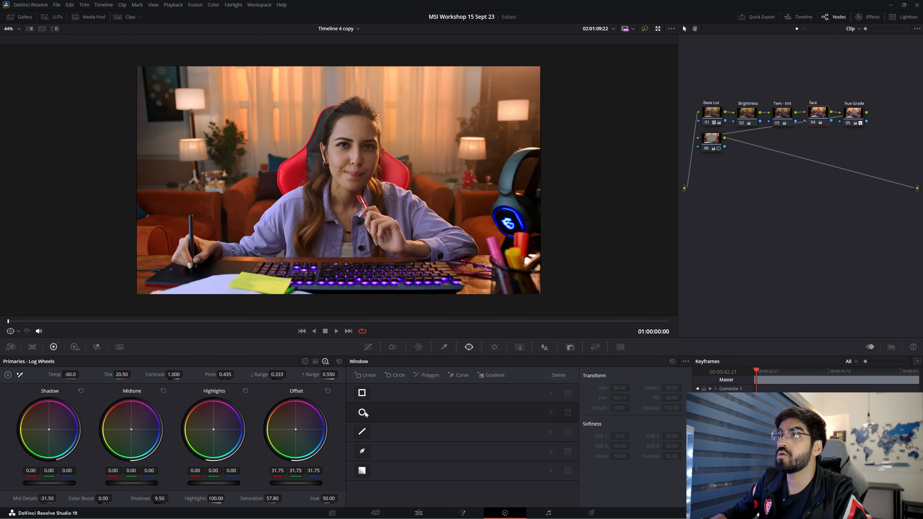
pyautogui.click(363, 412)
pyautogui.click(362, 412)
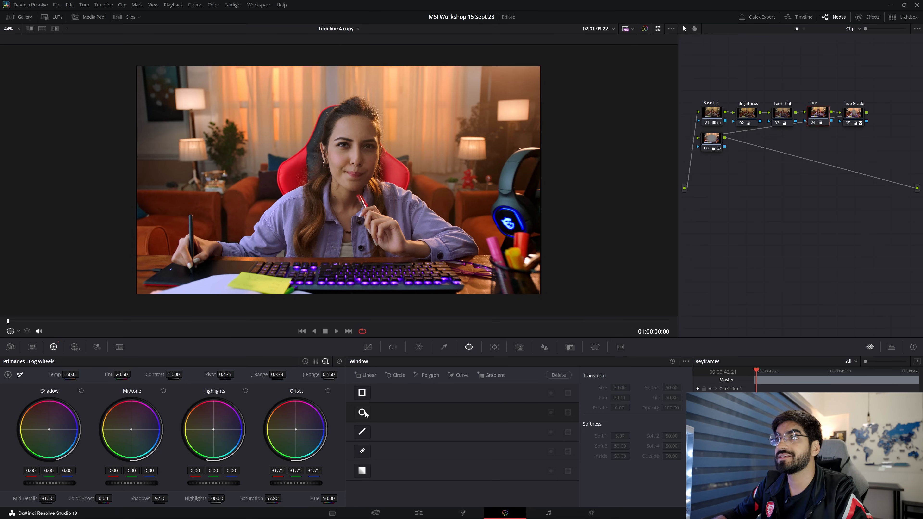
pyautogui.click(363, 412)
# - Hide the window outline in the viewer and recheck the face grade with the circle on and off, leaving it off
pyautogui.click(17, 332)
pyautogui.click(361, 413)
pyautogui.click(360, 414)
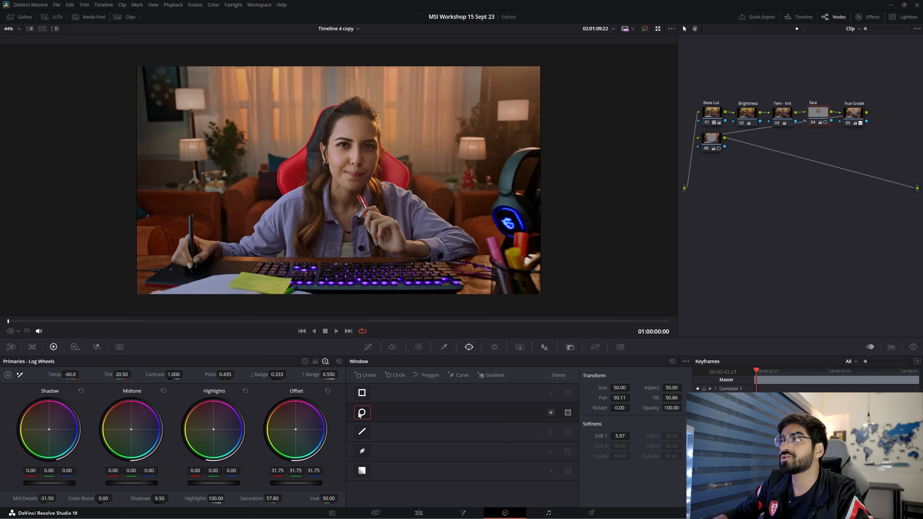
pyautogui.click(360, 414)
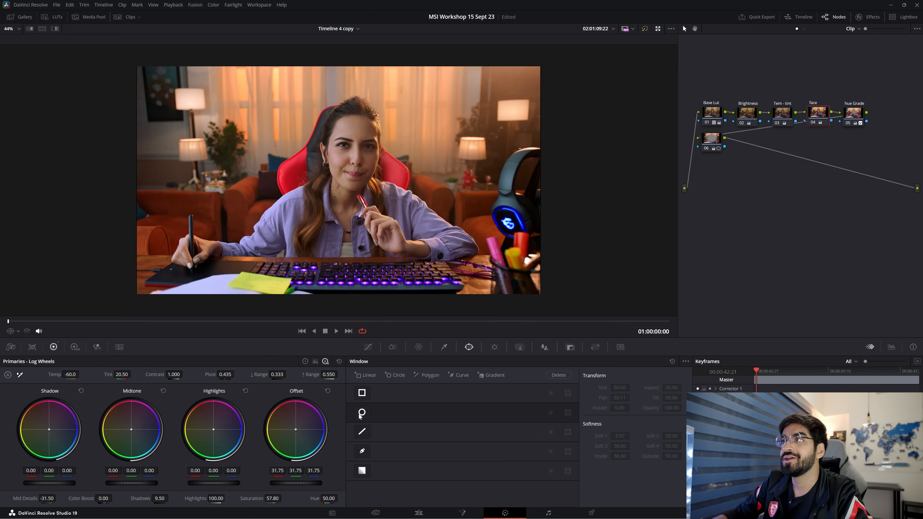
pyautogui.click(360, 417)
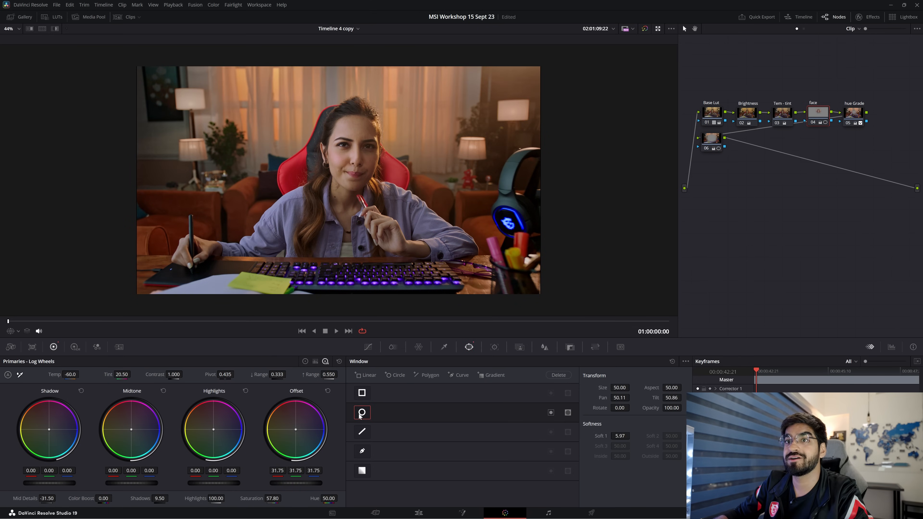
pyautogui.click(360, 416)
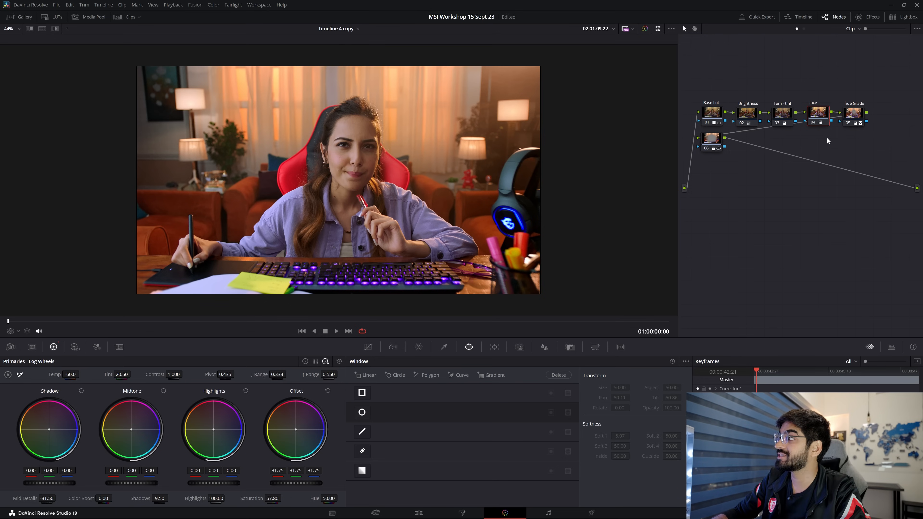
# - Start a Person Magic Mask on the face node with two strokes over the woman's face and upper body, at Better quality
pyautogui.click(494, 347)
pyautogui.click(520, 347)
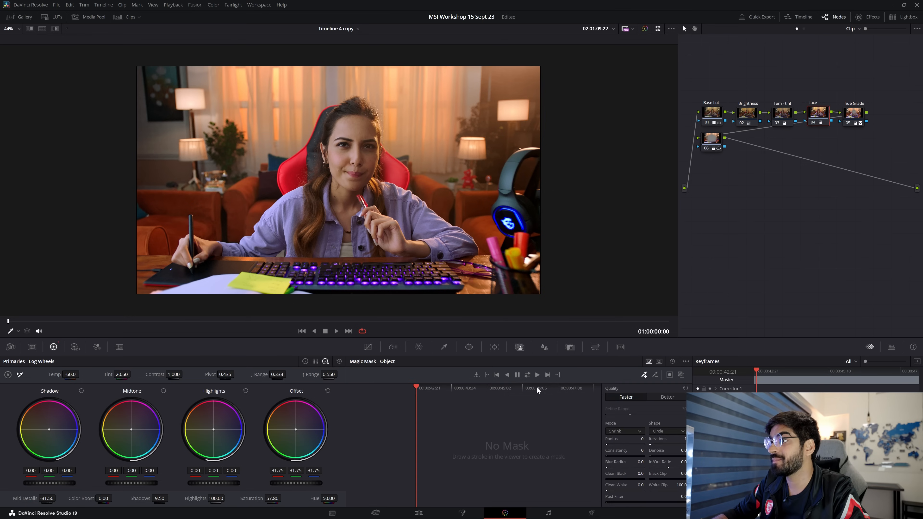
pyautogui.click(660, 362)
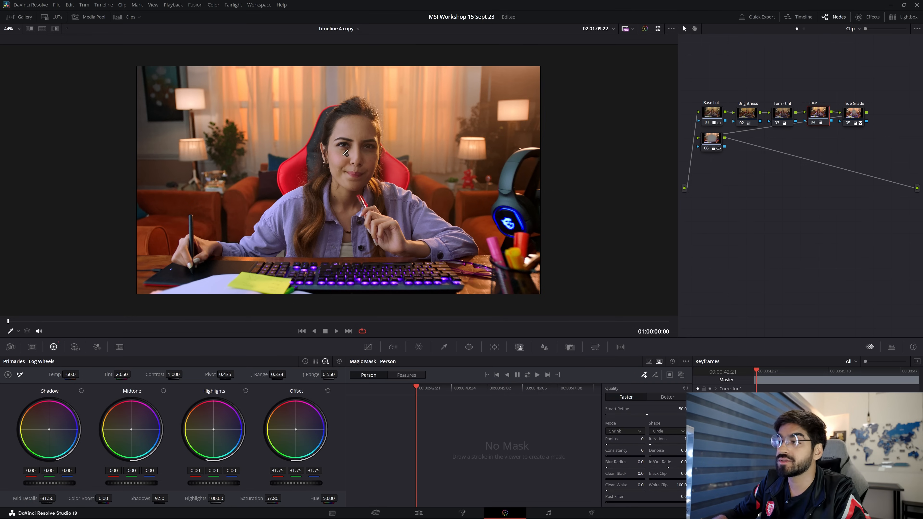
pyautogui.moveTo(344, 129)
pyautogui.mouseDown()
pyautogui.moveTo(338, 210)
pyautogui.moveTo(300, 214)
pyautogui.mouseUp()
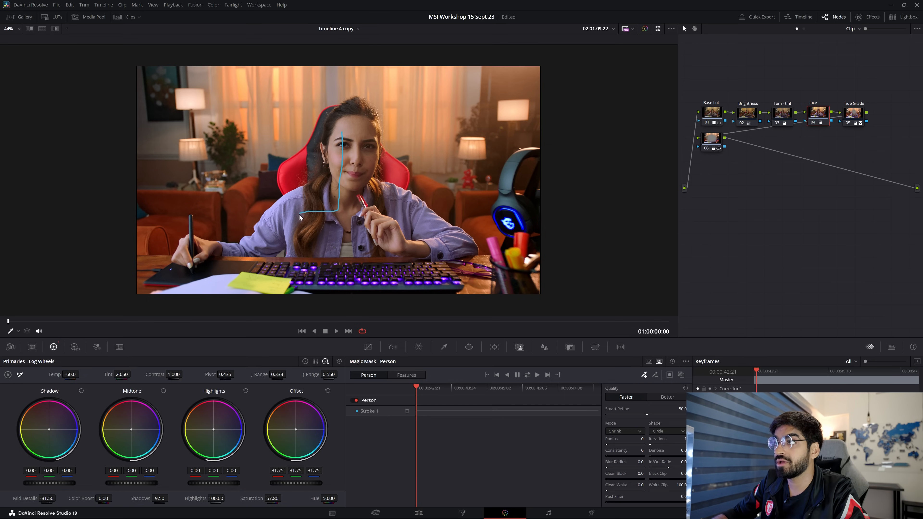
pyautogui.moveTo(356, 148); pyautogui.dragTo(383, 208)
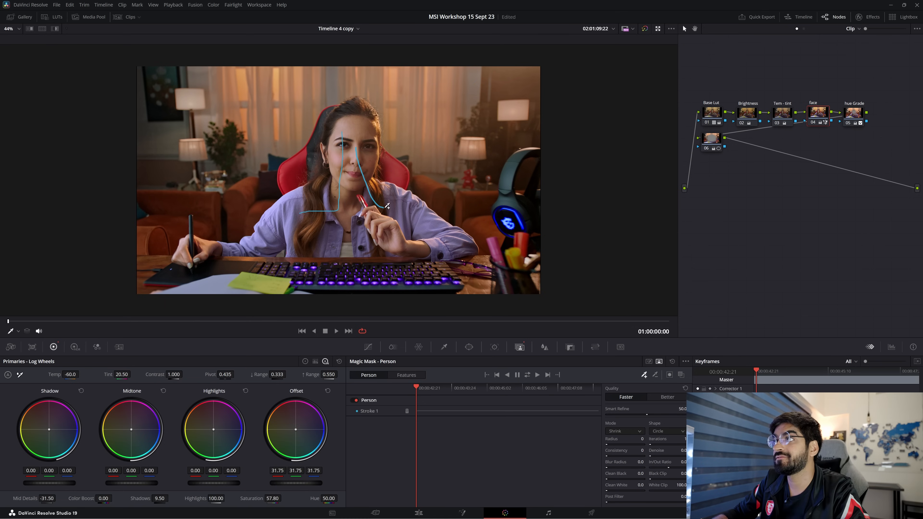
pyautogui.click(668, 397)
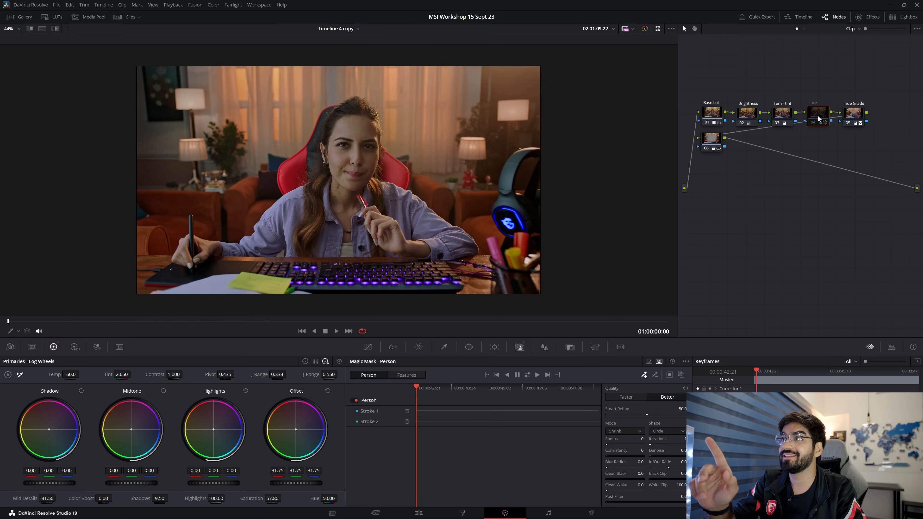
# - Delete both Person mask strokes from the face node
pyautogui.click(814, 121)
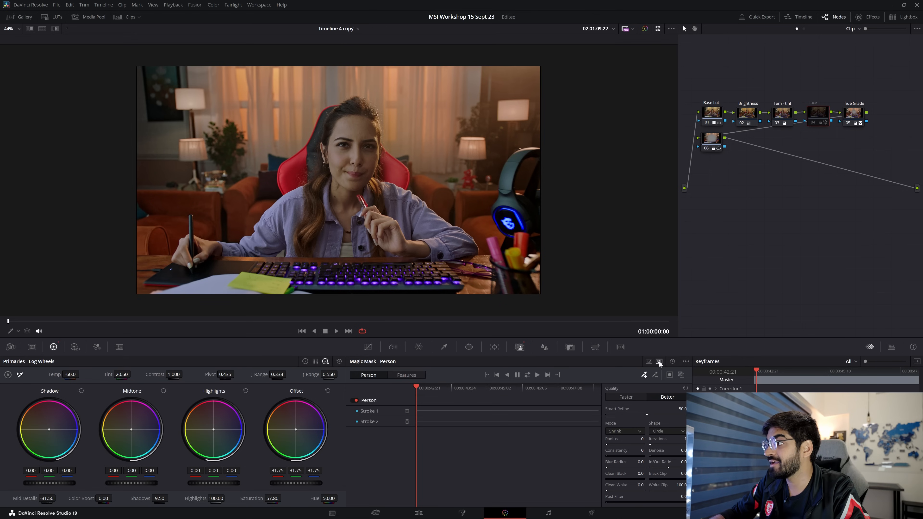
pyautogui.click(407, 422)
pyautogui.click(407, 410)
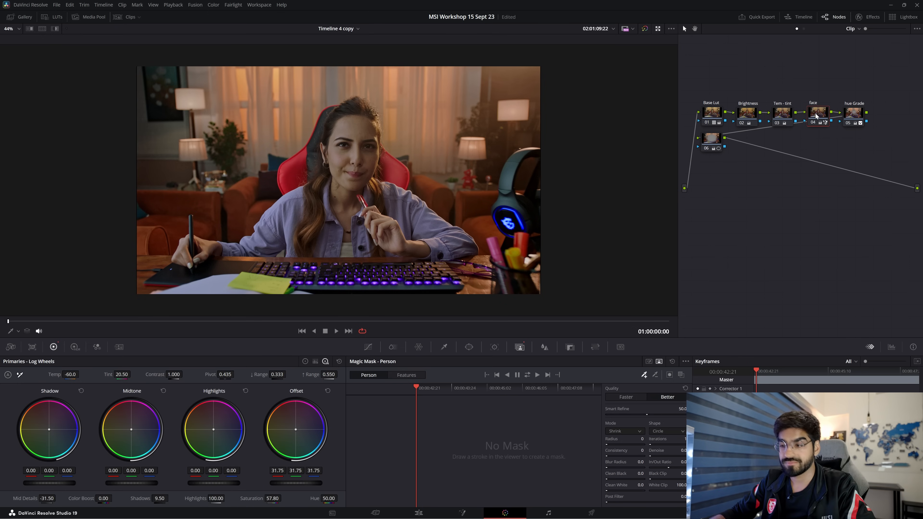
# - Switch the Magic Mask to Features with Face selected and add three strokes over the woman's face, neck and upper chest
pyautogui.click(400, 375)
pyautogui.click(383, 391)
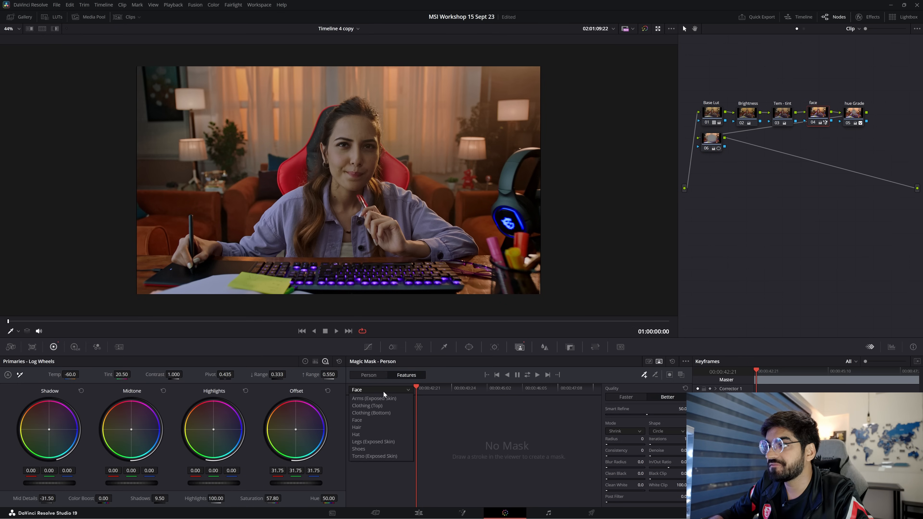
pyautogui.click(381, 422)
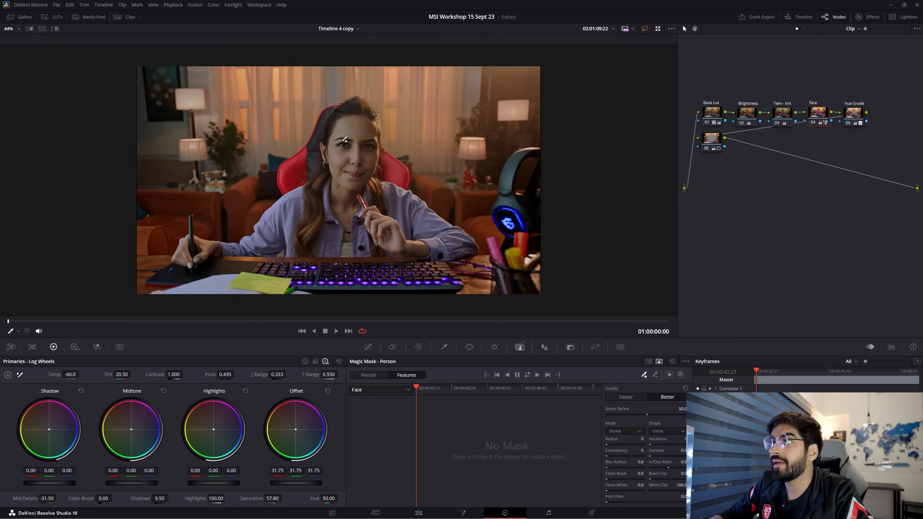
pyautogui.moveTo(351, 131); pyautogui.dragTo(347, 225)
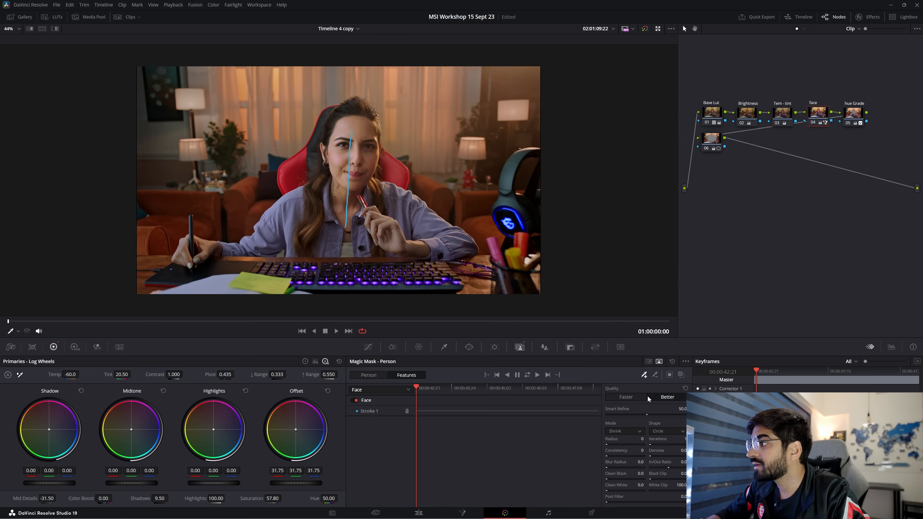
pyautogui.click(335, 189)
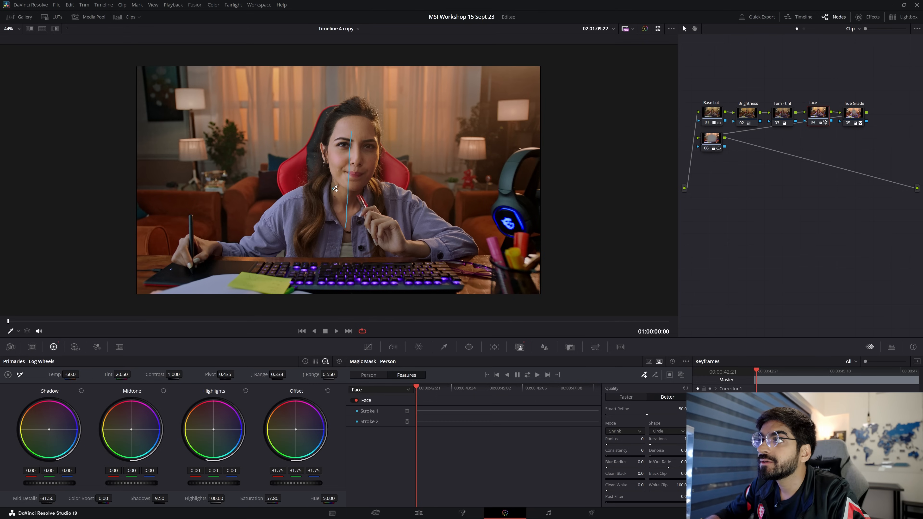
pyautogui.moveTo(345, 237); pyautogui.dragTo(348, 227)
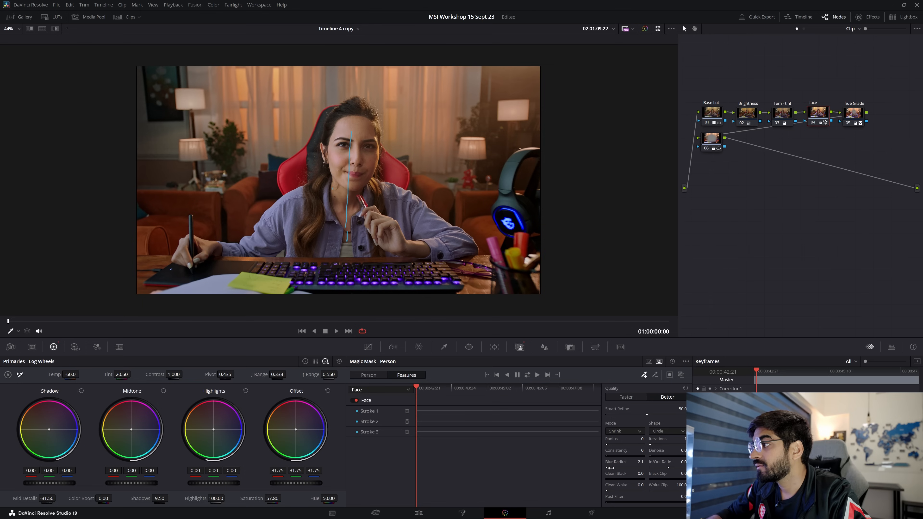
# - Set the face mask's Blur Radius to 22.0 and turn off the viewer's stroke overlay
pyautogui.moveTo(611, 468); pyautogui.dragTo(624, 468)
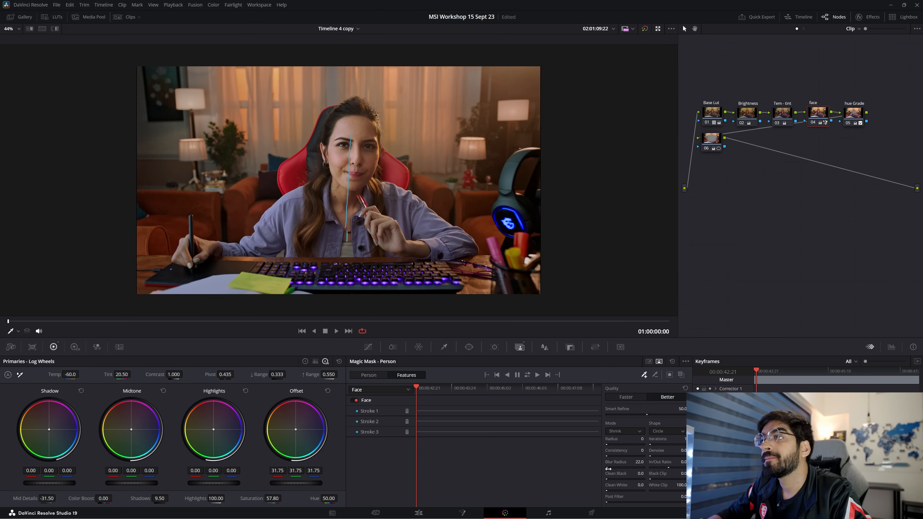
pyautogui.click(11, 332)
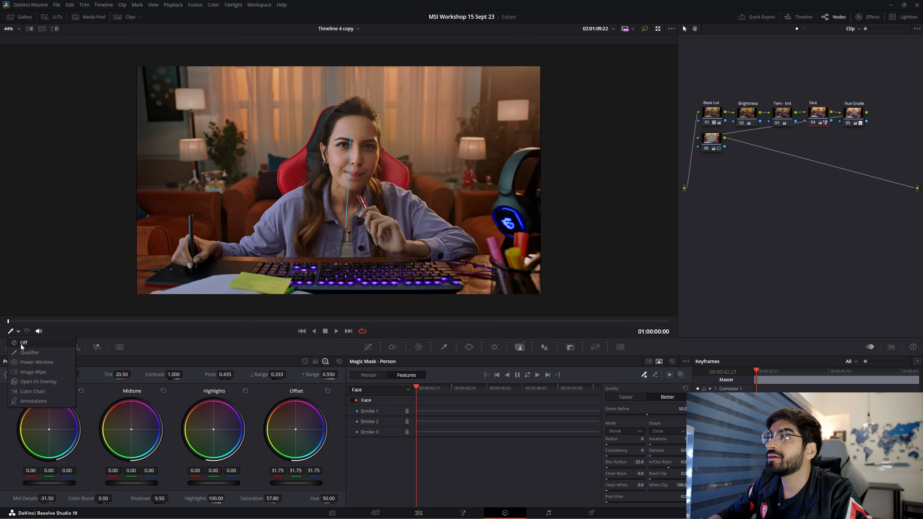
pyautogui.click(22, 344)
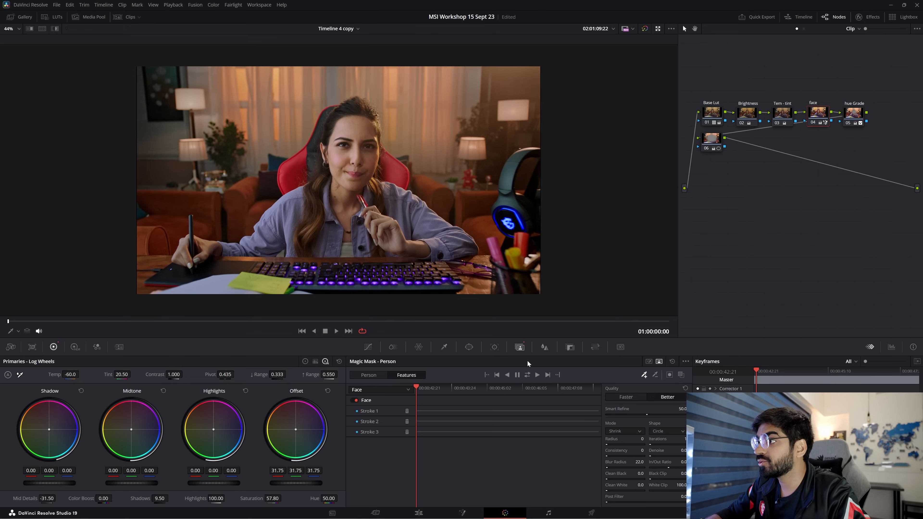
# - Track the three face mask strokes in both directions through the clip and go to the frame at 01:00:02:14
pyautogui.click(528, 375)
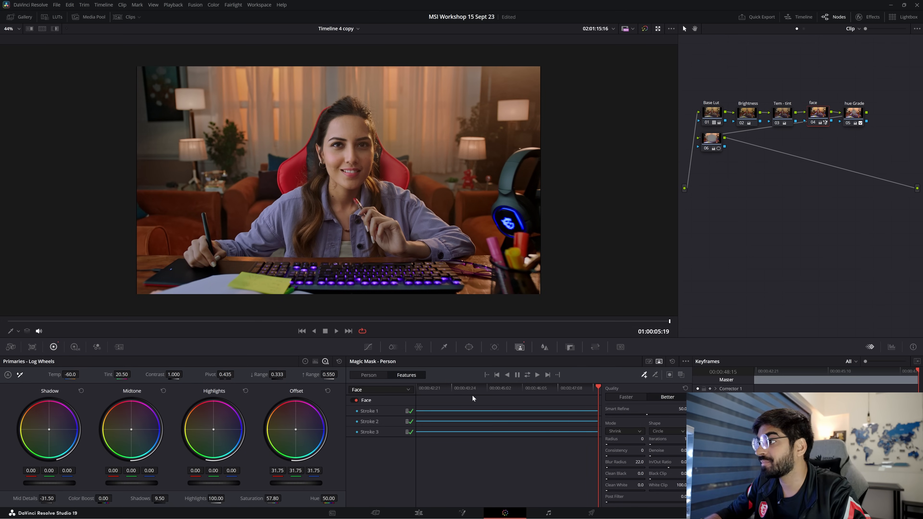
pyautogui.click(499, 389)
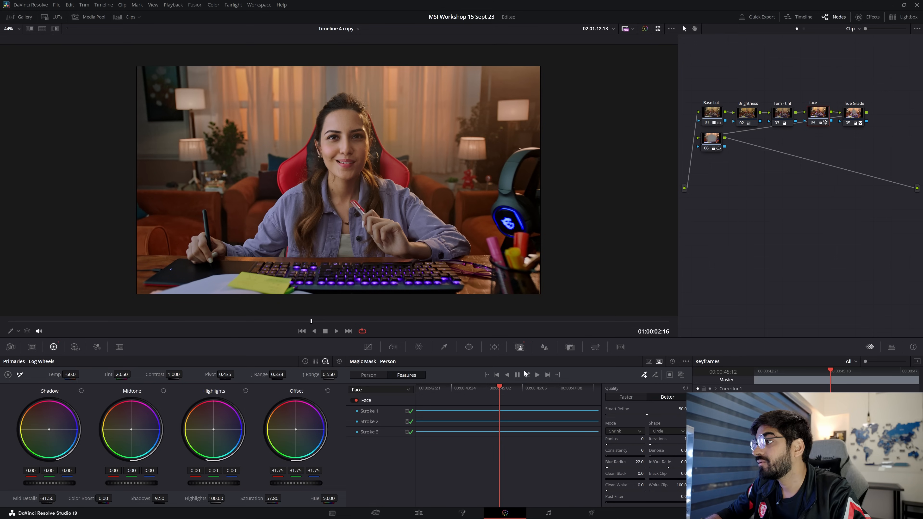
pyautogui.moveTo(500, 388)
pyautogui.mouseDown()
pyautogui.moveTo(386, 386)
pyautogui.moveTo(496, 388)
pyautogui.mouseUp()
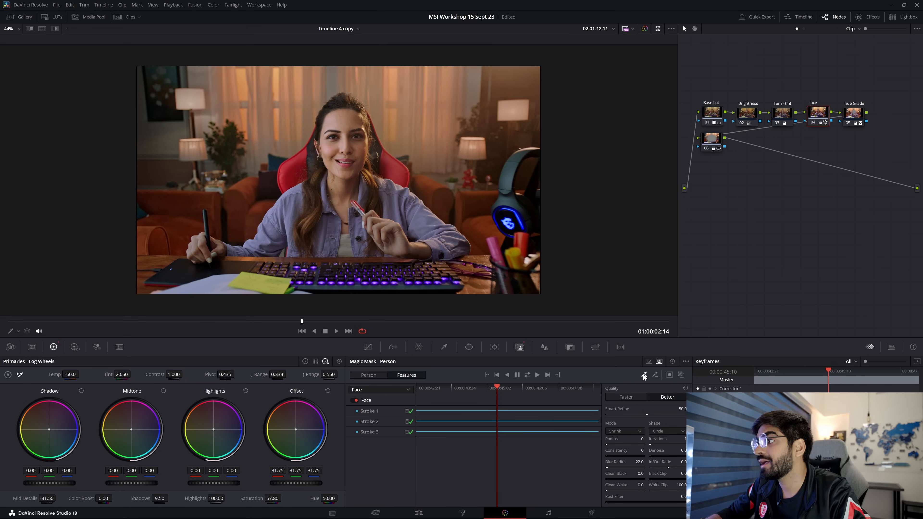
# - With the stroke overlay shown, add two more Face mask strokes around the woman's neck and track the mask in both directions
pyautogui.click(18, 331)
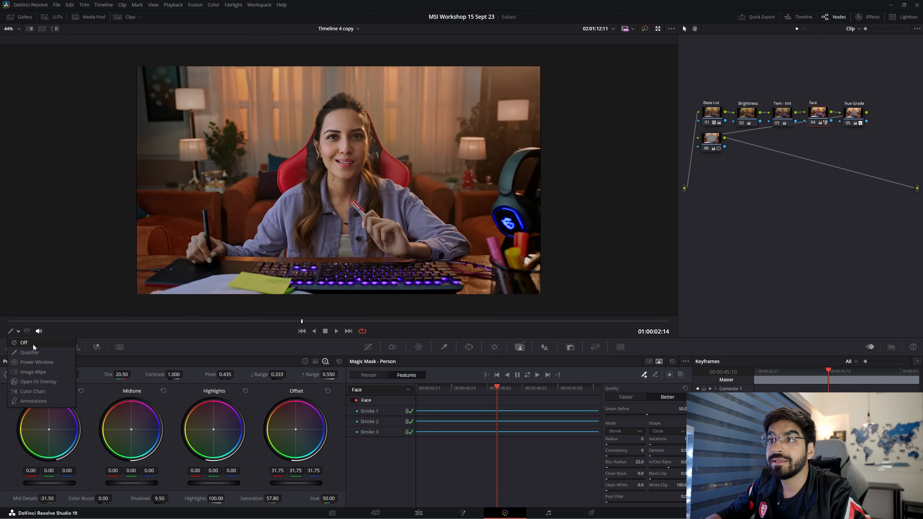
pyautogui.click(33, 348)
pyautogui.moveTo(355, 188); pyautogui.dragTo(353, 199)
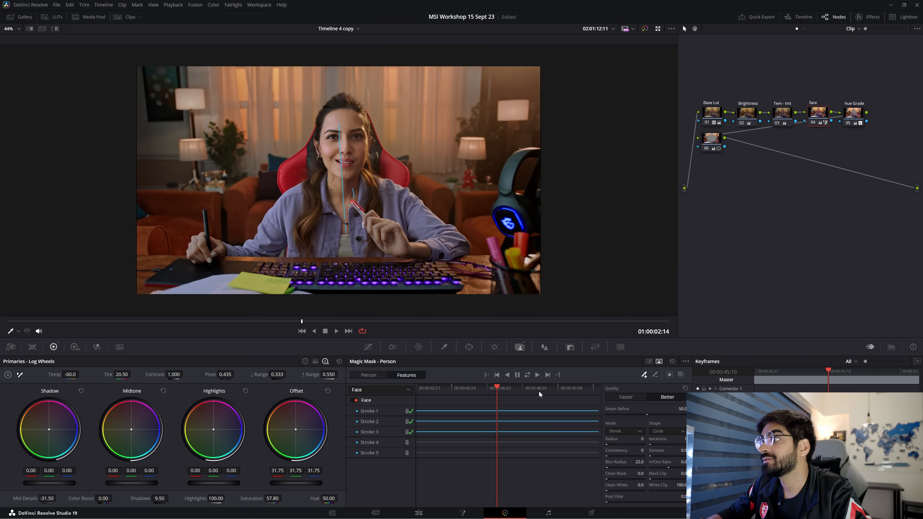
pyautogui.click(527, 375)
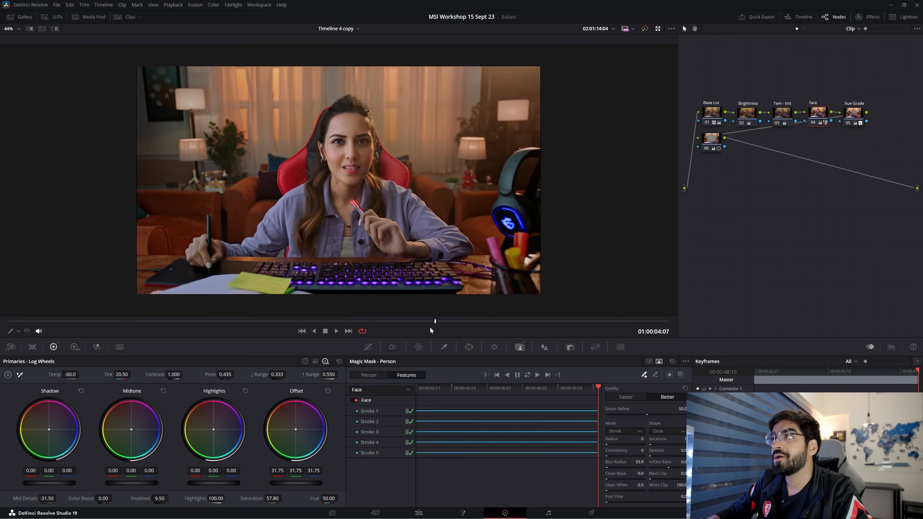
# - Scrub the clip to 01:00:04:22 and compare the shot with all grades bypassed and enabled
pyautogui.moveTo(432, 325)
pyautogui.mouseDown()
pyautogui.moveTo(40, 322)
pyautogui.moveTo(568, 329)
pyautogui.mouseUp()
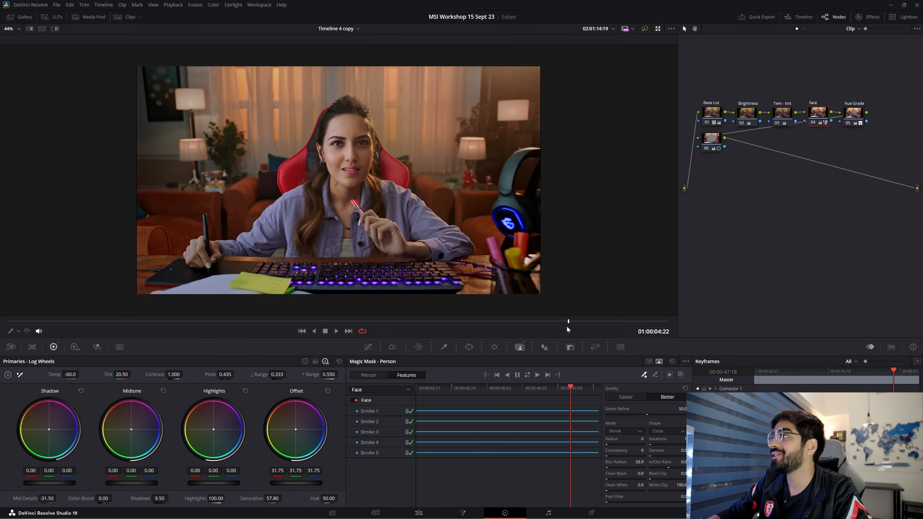
pyautogui.hotkey('shift', 'd')
pyautogui.hotkey('shift', 'd')
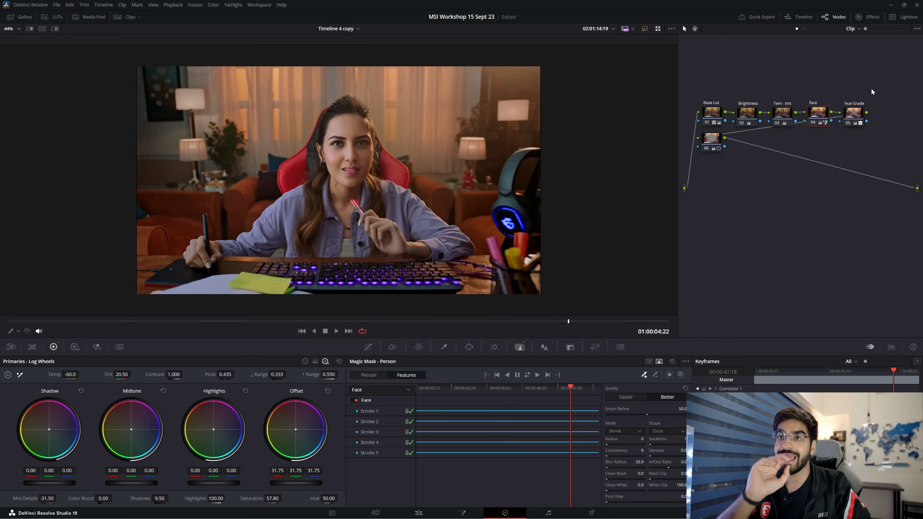